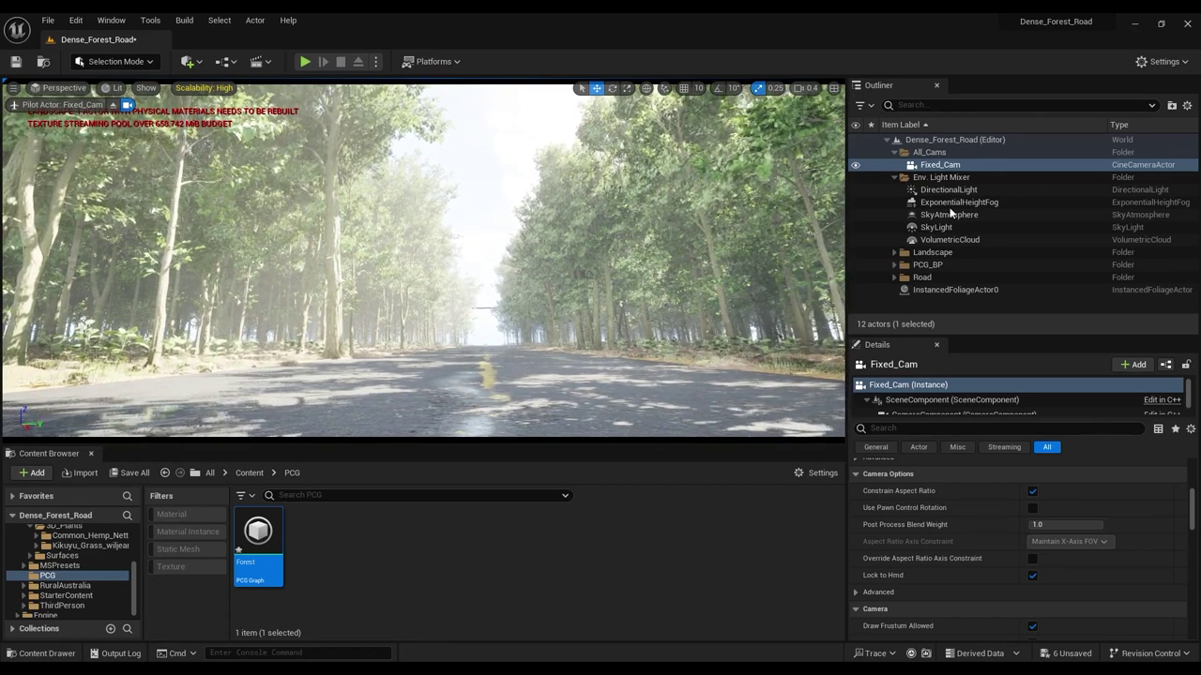
Select ExponentialHeightFog to show its settings (density 0.02, falloff 0.2) and move the view further down the road
click(951, 212)
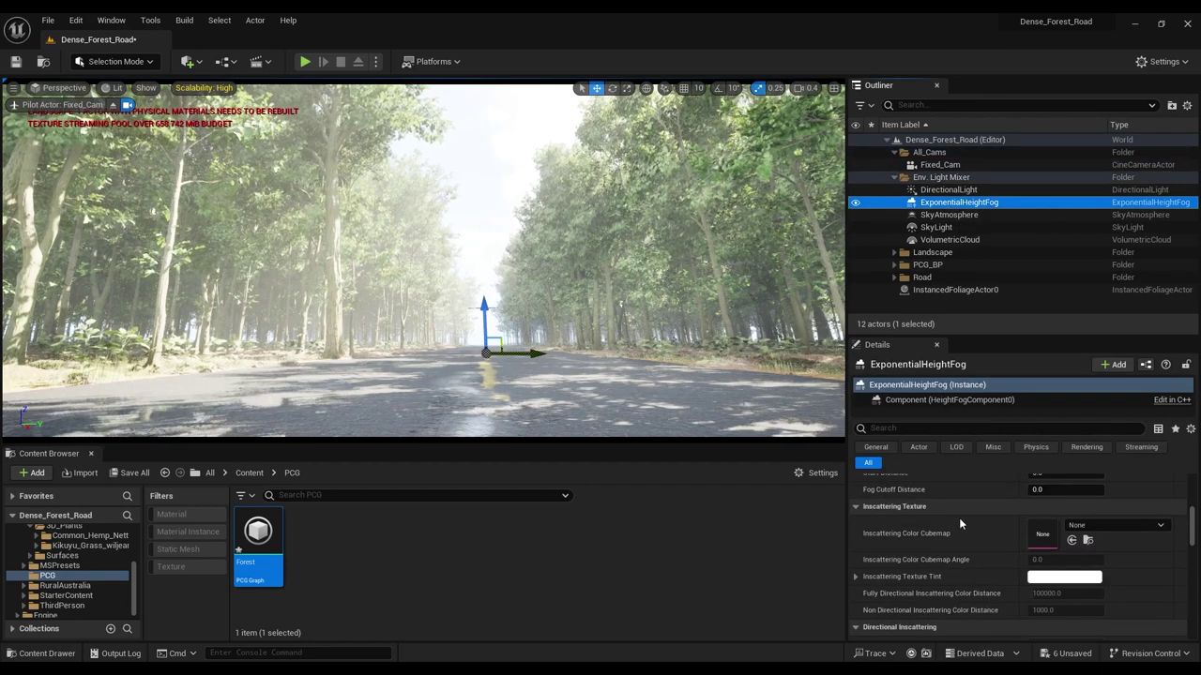
scroll(959, 524, up, 10)
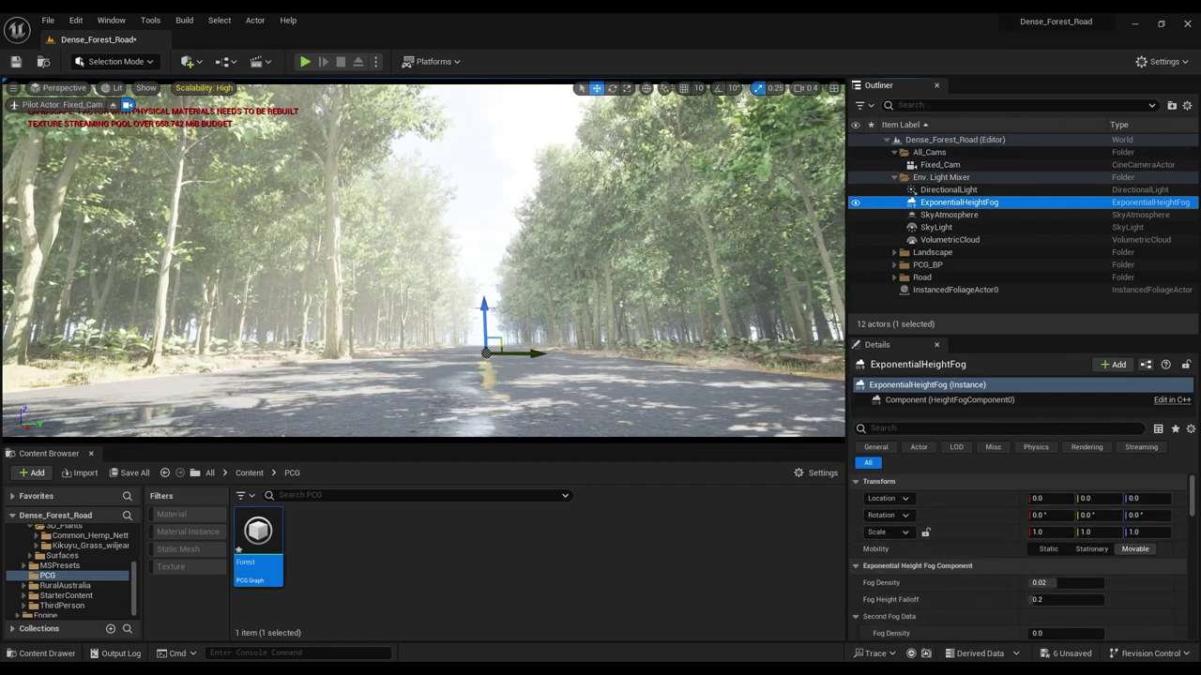
right_drag(265, 313, 265, 313)
right_drag(567, 419, 567, 418)
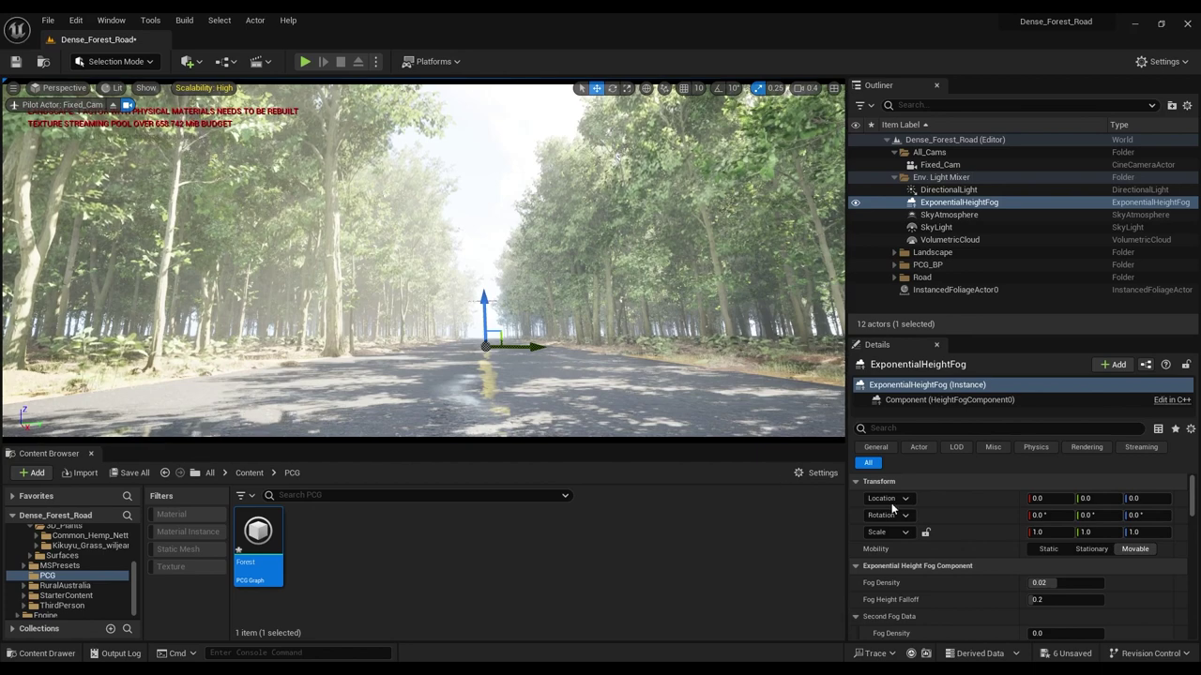
scroll(955, 563, down, 1)
scroll(957, 560, down, 2)
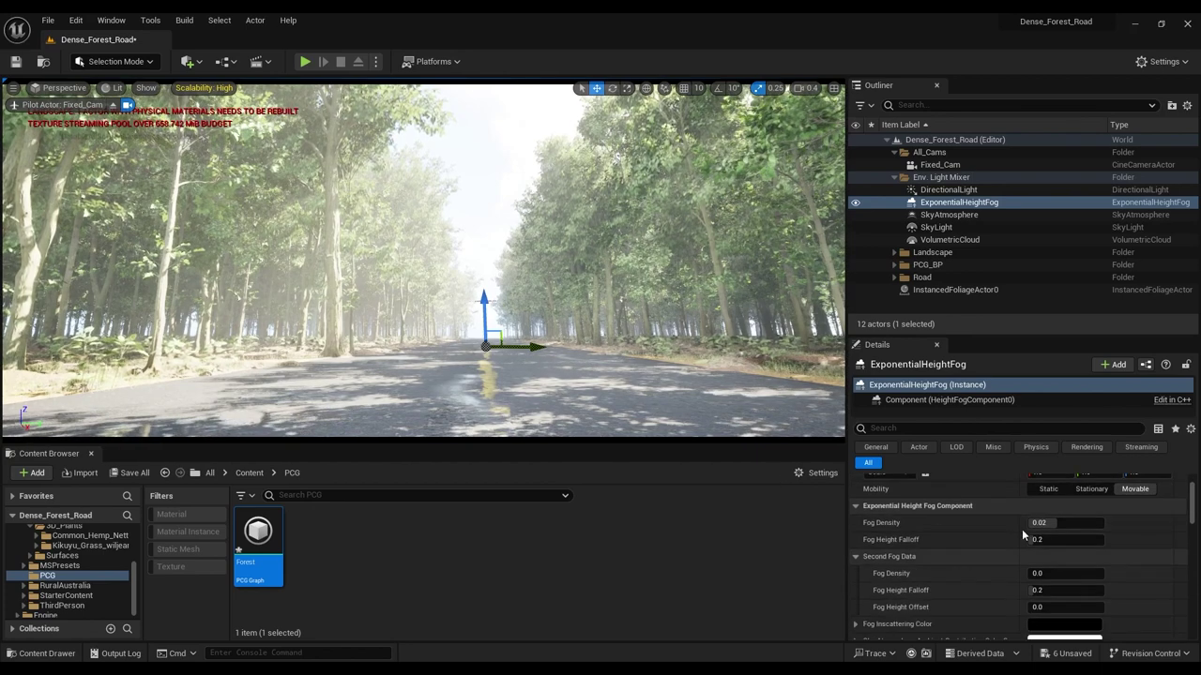
Change the height fog's Fog Density, bringing it to 0.1
click(1046, 522)
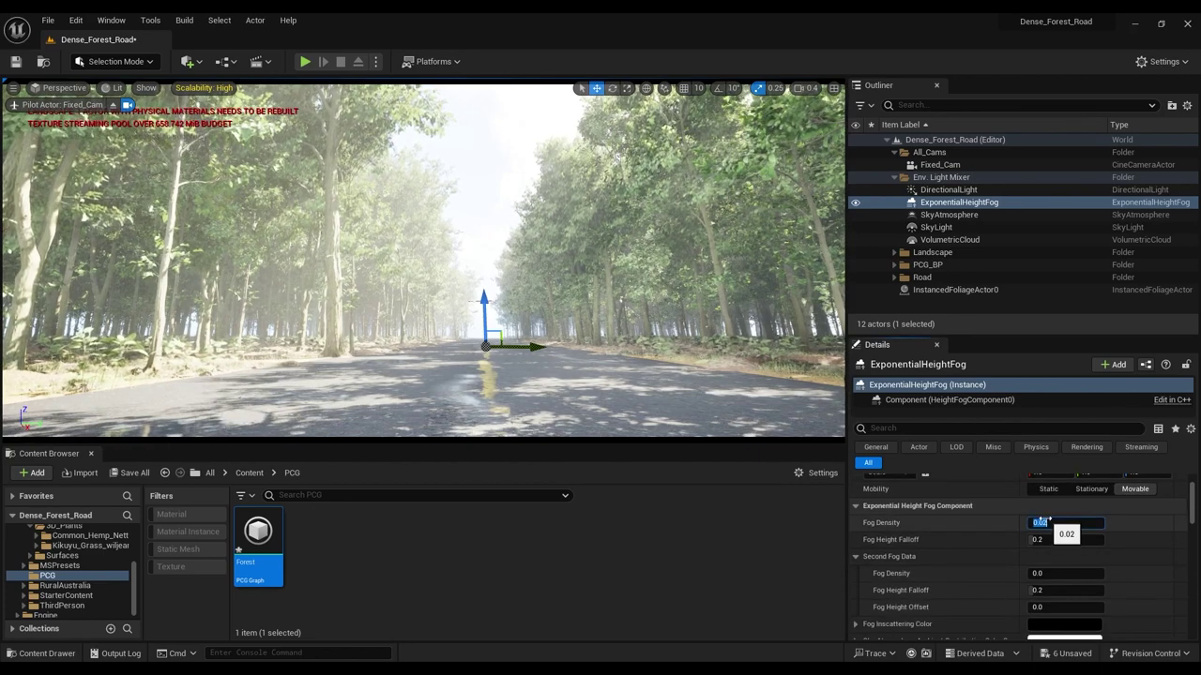
text(0.)
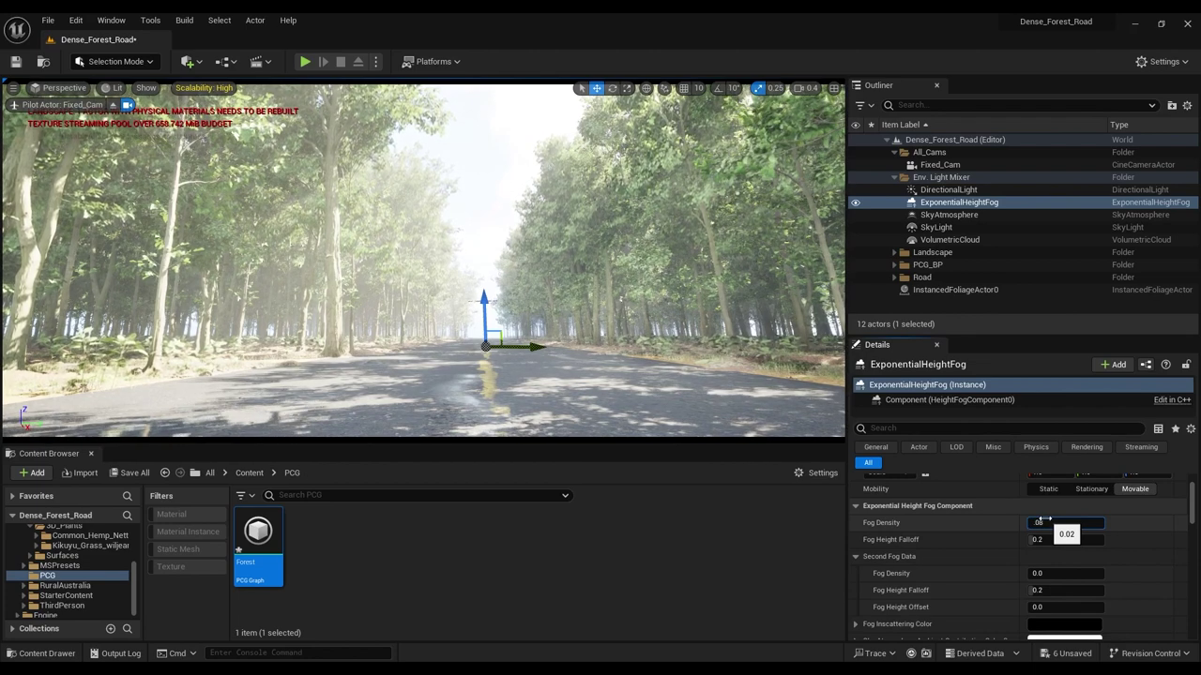
text(08)
key(Return)
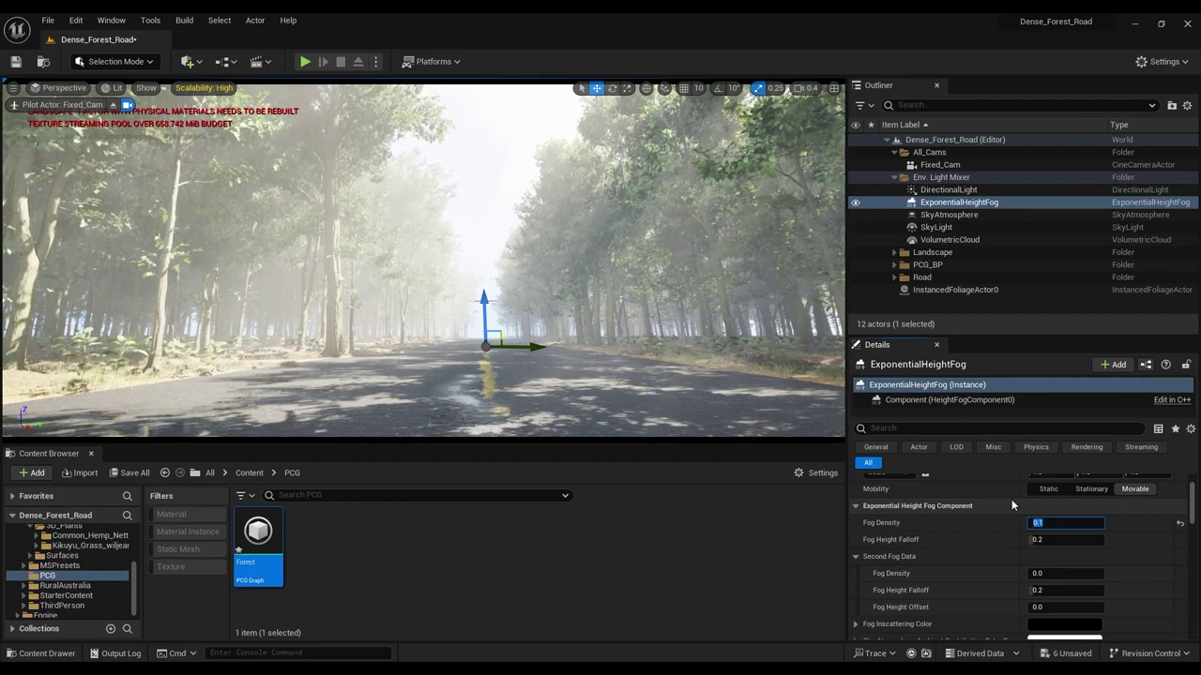
Set Fog Height Falloff to 0.8 and nudge the camera view slightly
click(1048, 541)
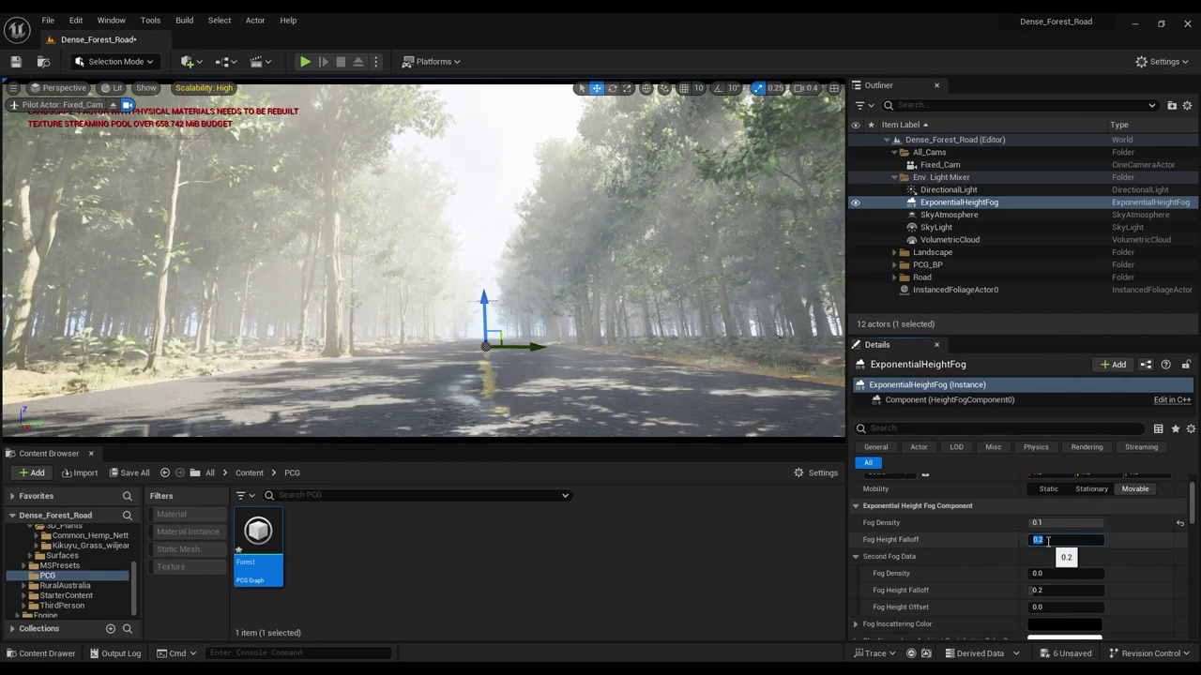
text(0.5)
key(Return)
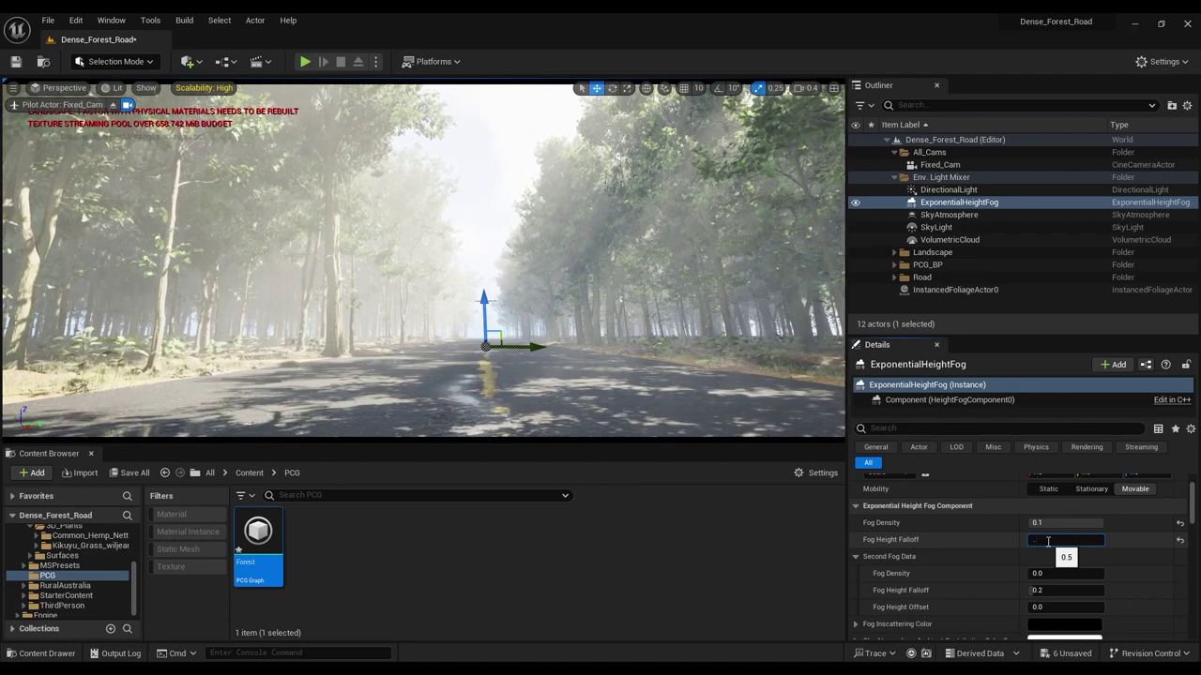
text(.8)
key(Return)
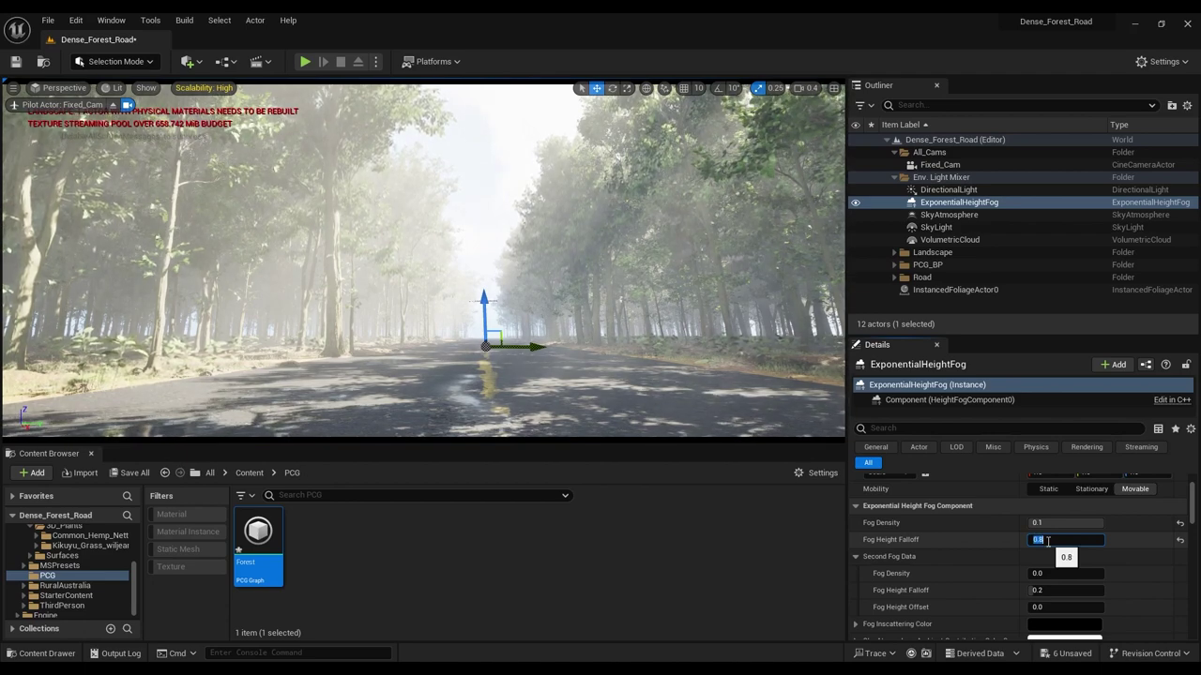
right_drag(422, 281, 422, 305)
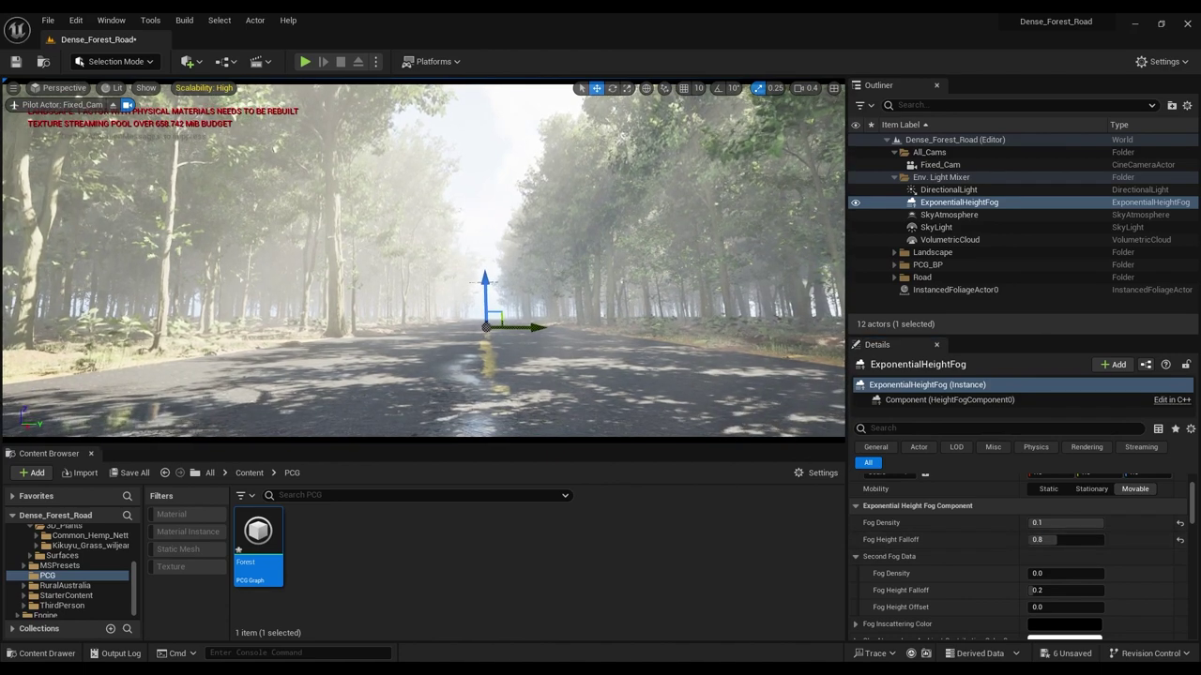
right_drag(423, 305, 422, 304)
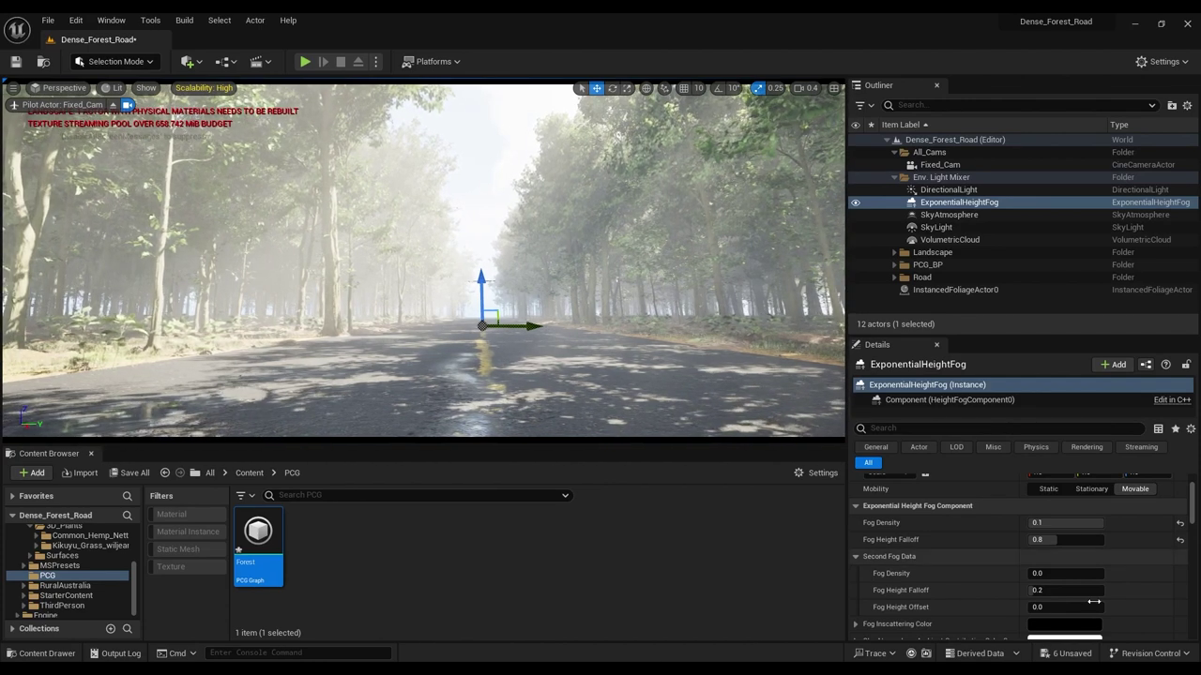
Set the Second Fog Data layer's Fog Density to 0.3
click(1048, 572)
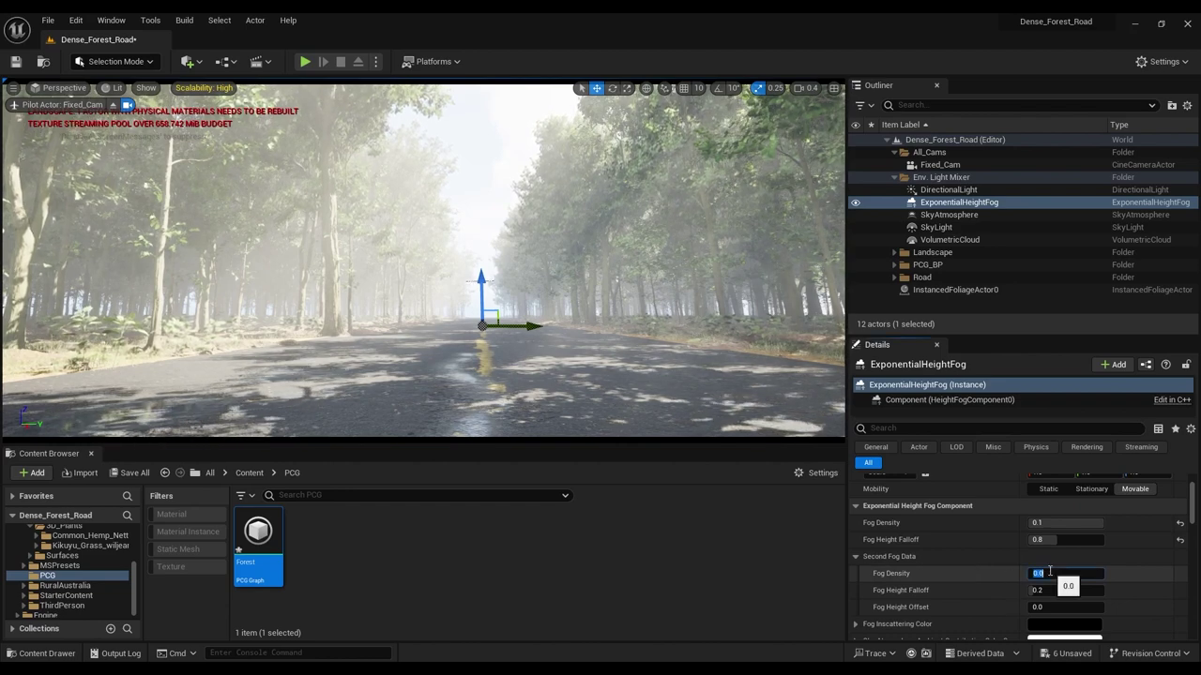
key(BackSpace)
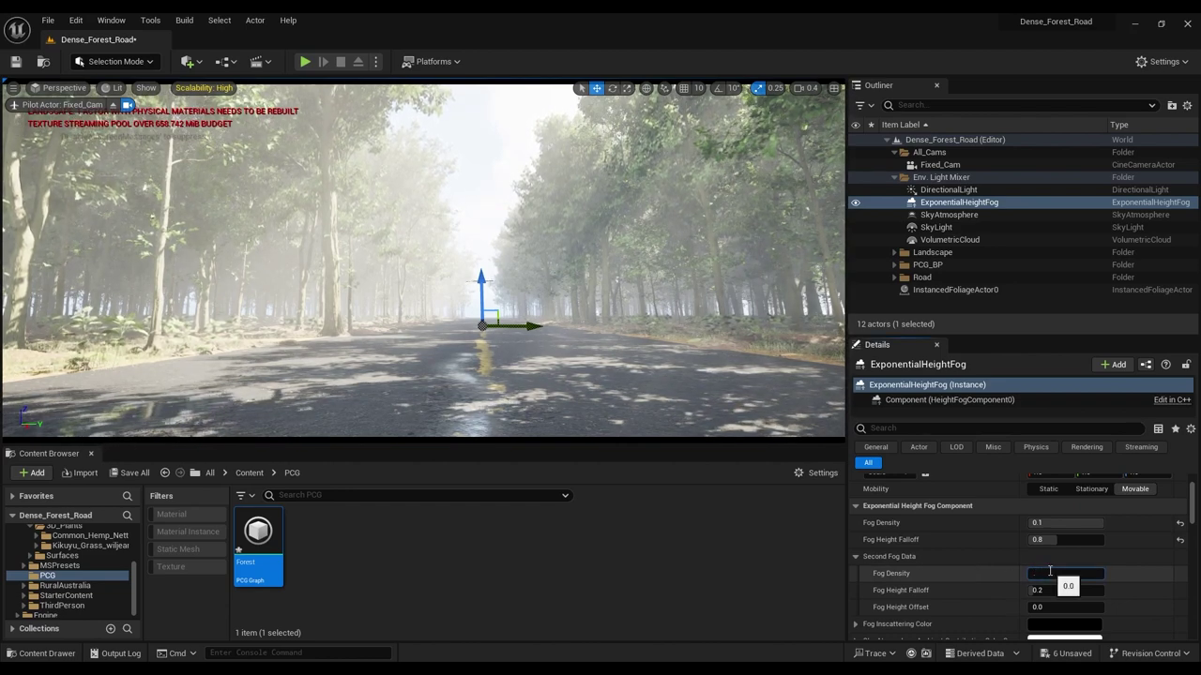
text(0.3)
key(Return)
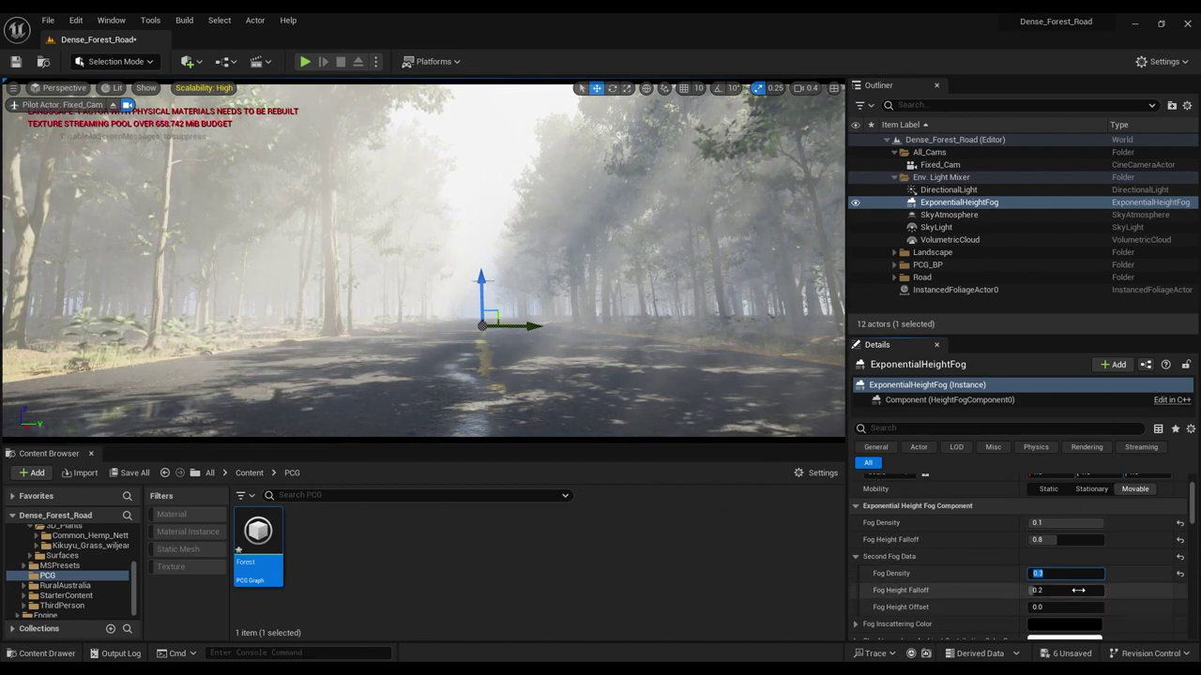
click(1080, 592)
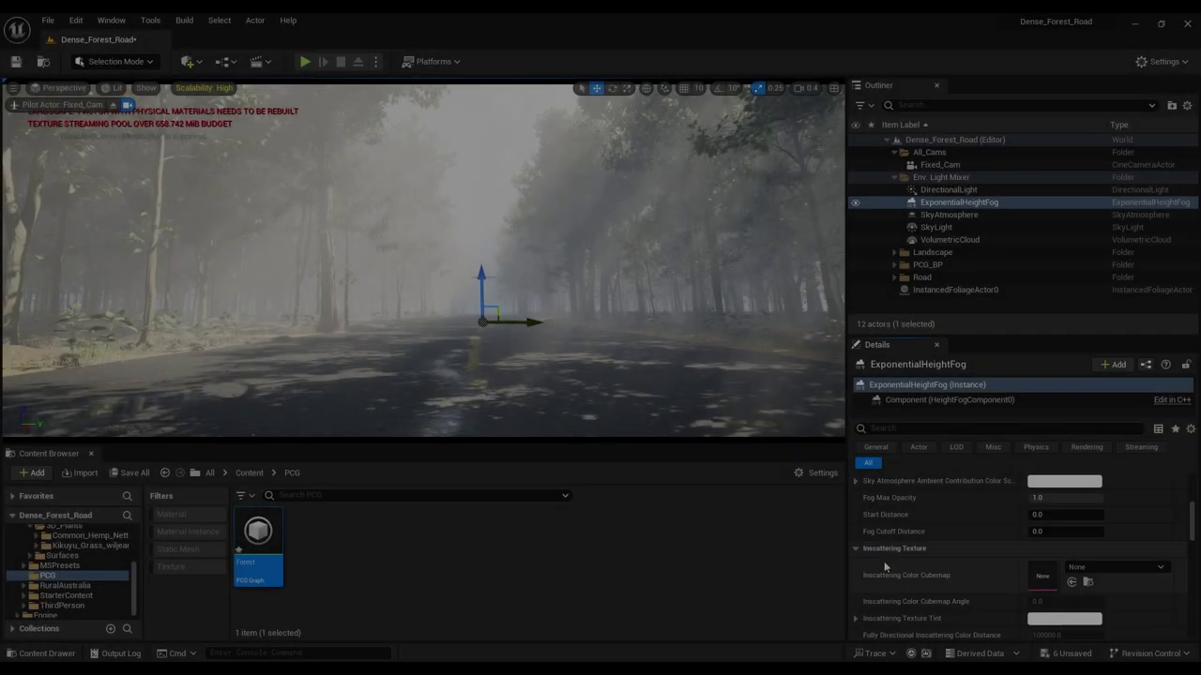
Set the volumetric fog Scattering Distribution to 0.3
scroll(884, 561, down, 3)
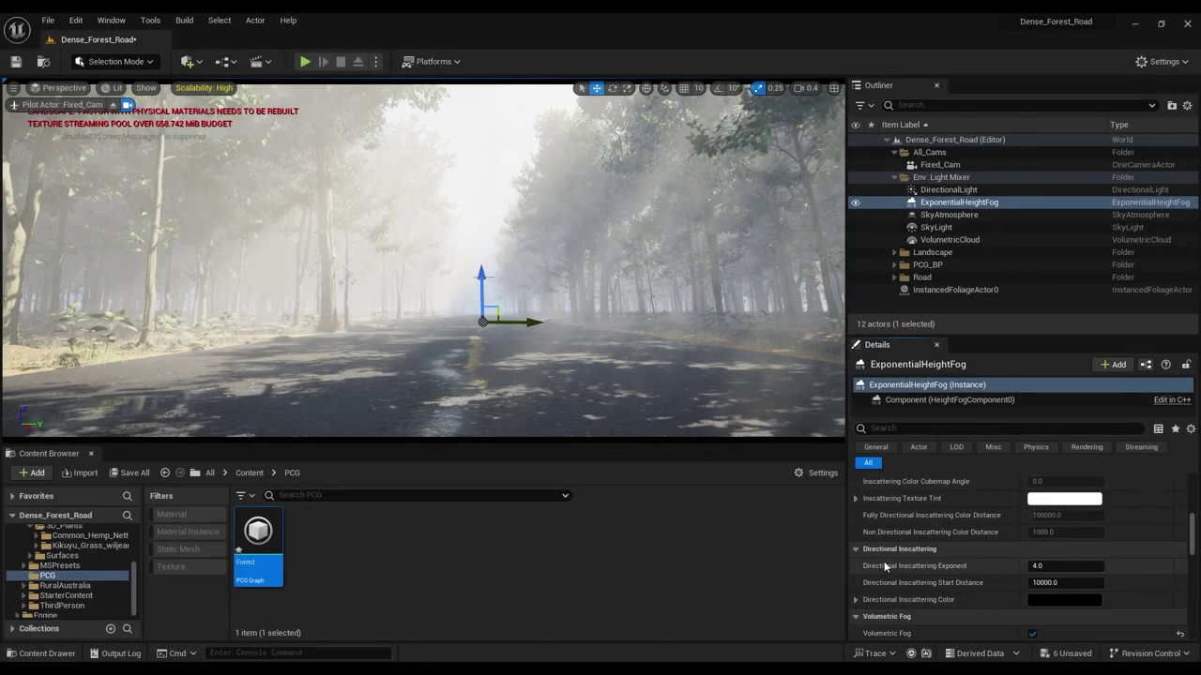
scroll(883, 561, down, 3)
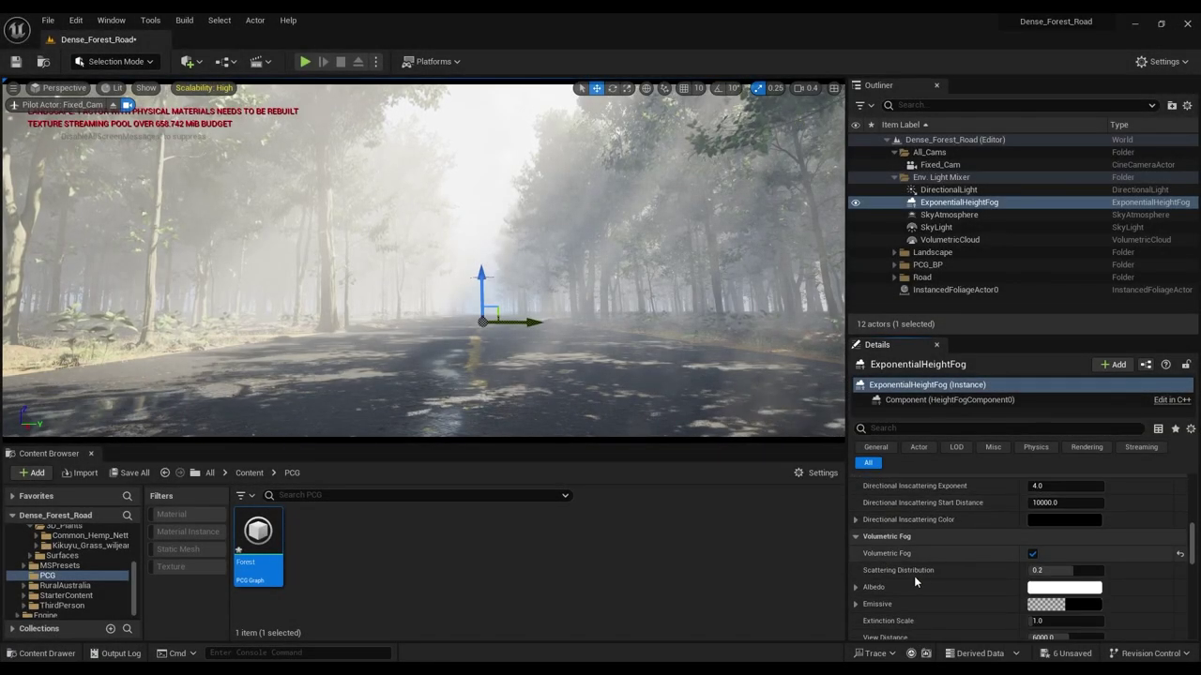
click(1062, 569)
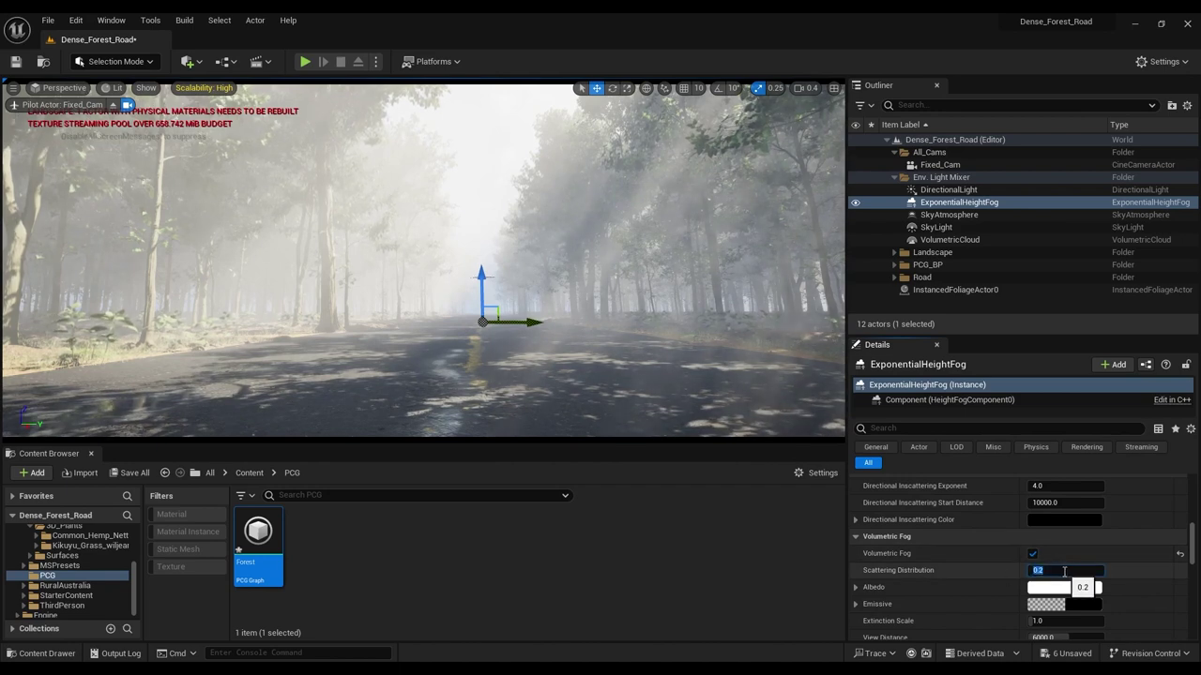
text(0.3)
key(Return)
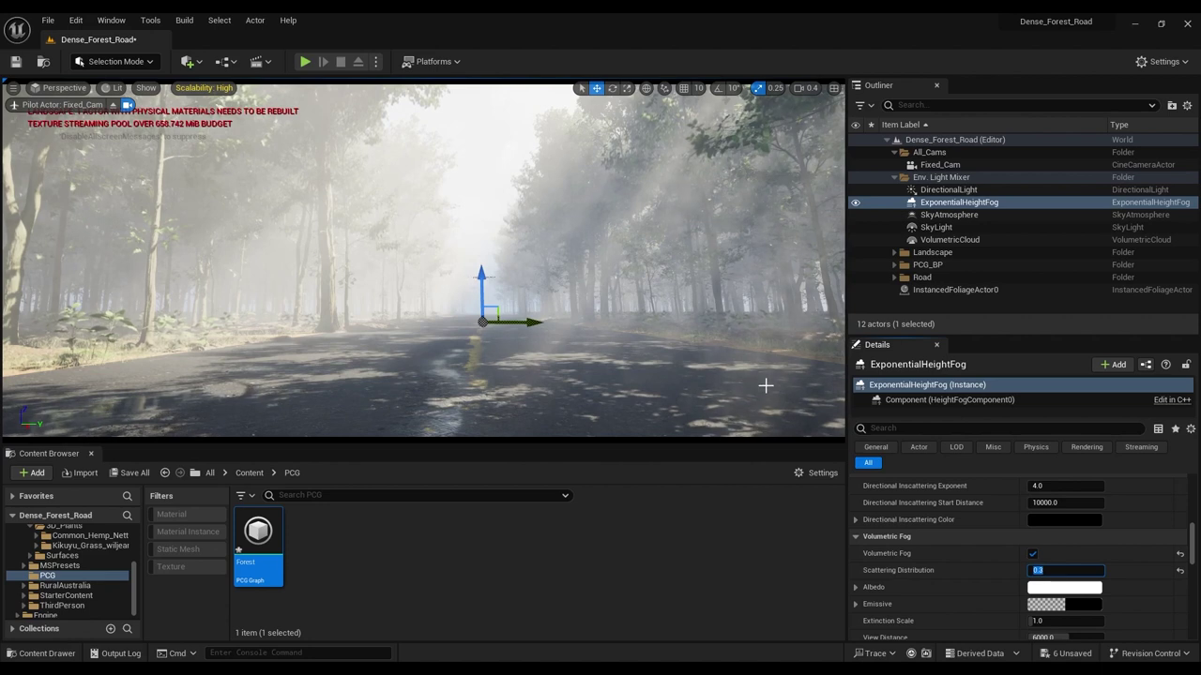
Set the volumetric fog View Distance to 5000 and drag Start Distance up from zero to about 360
scroll(959, 572, down, 2)
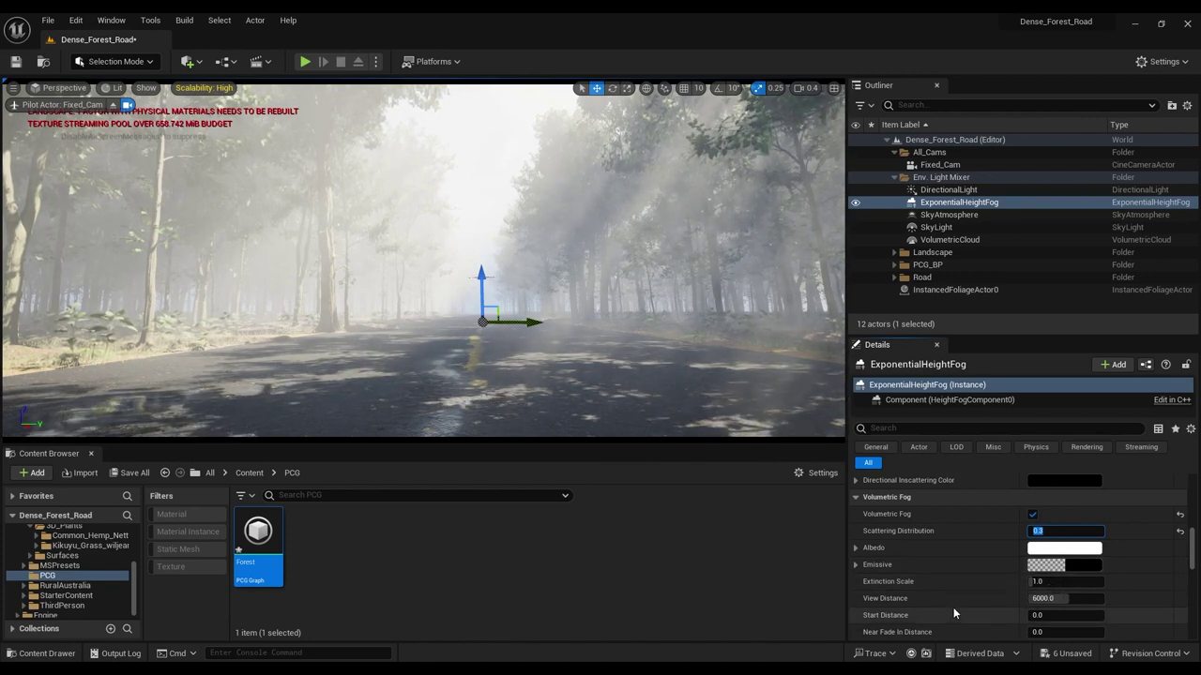
scroll(953, 614, down, 1)
scroll(953, 613, down, 1)
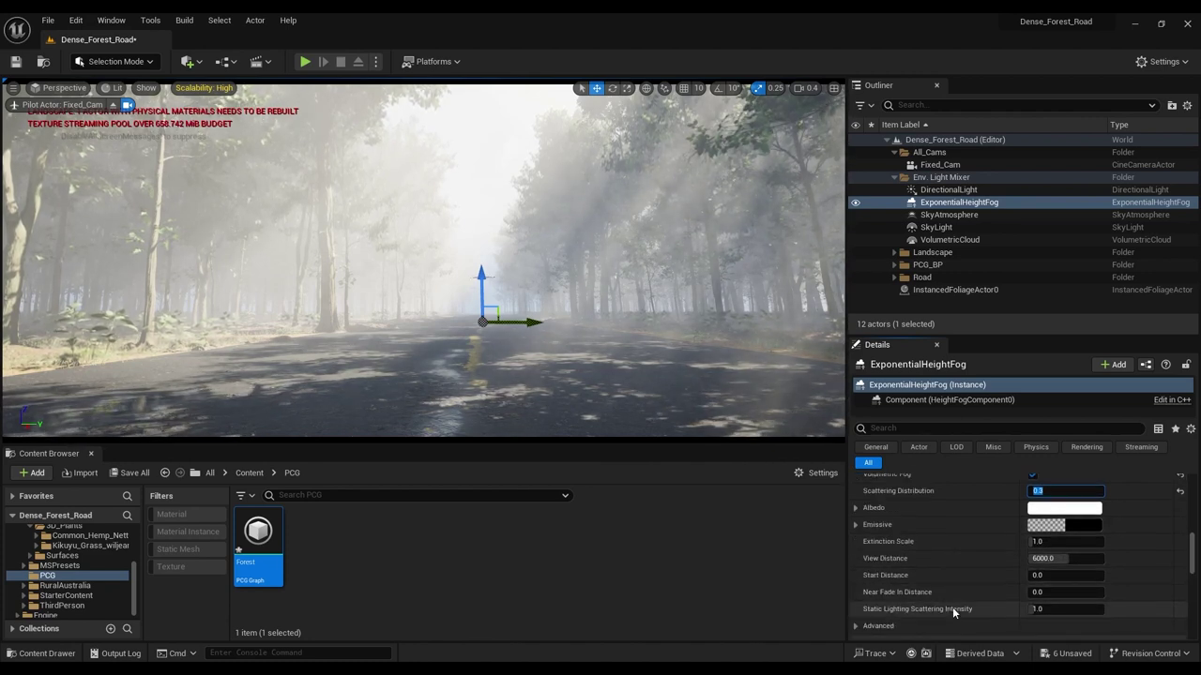
click(1067, 558)
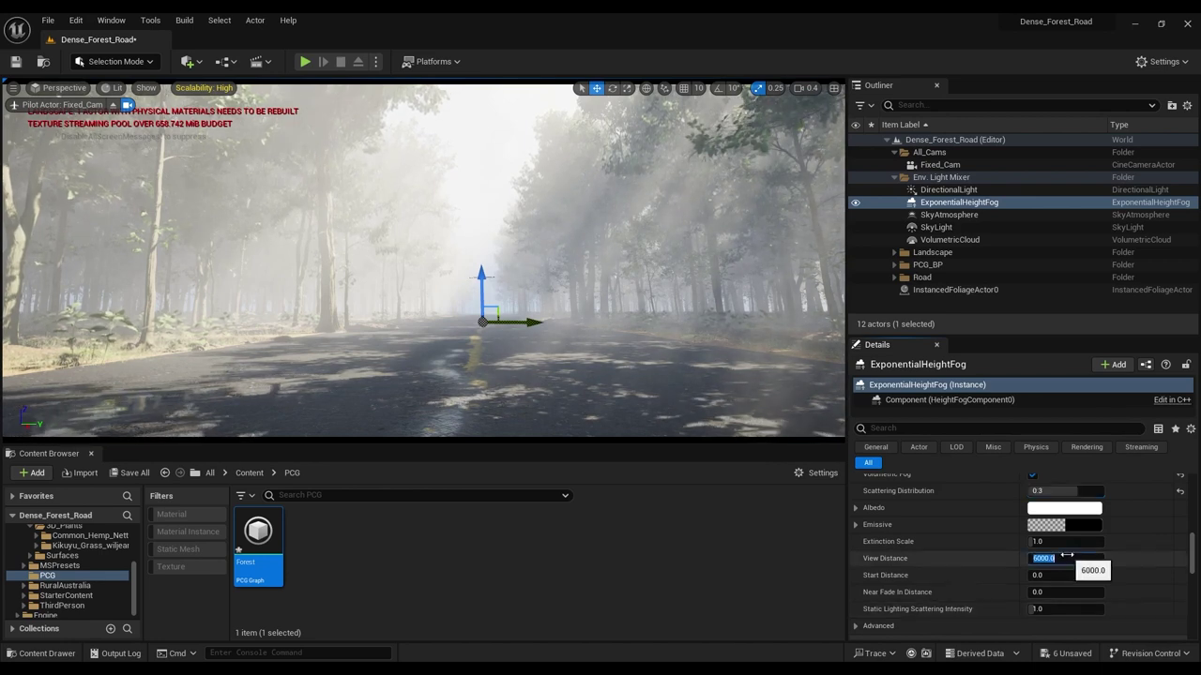
text(500)
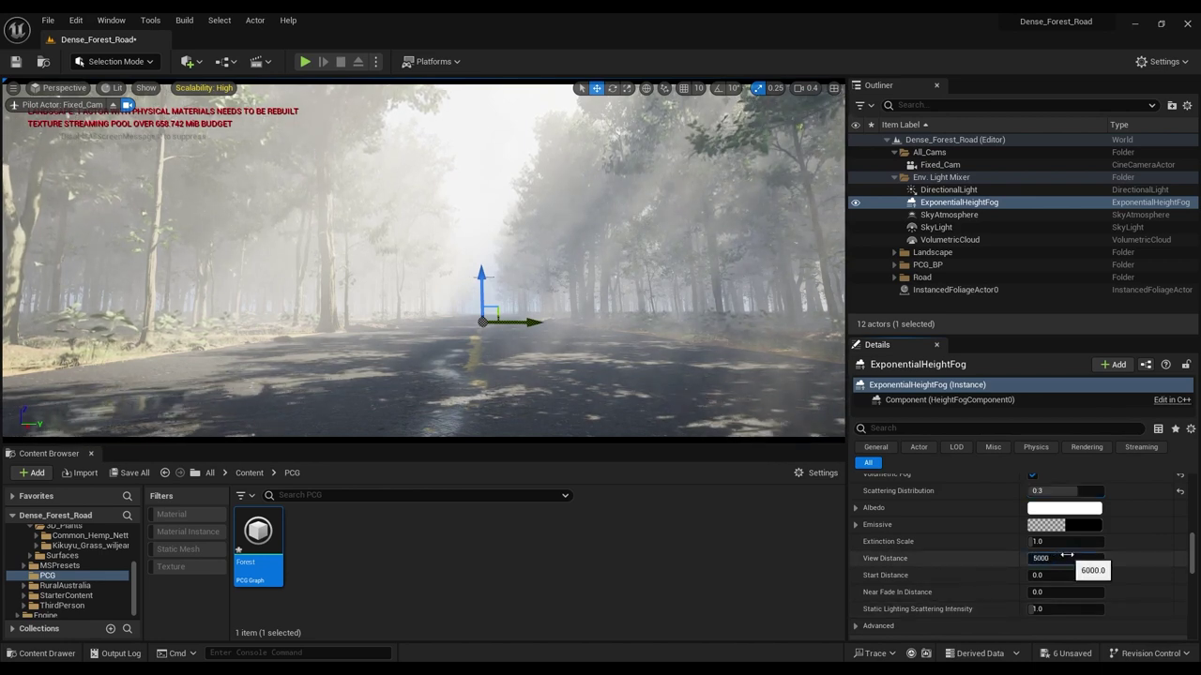
text(0)
key(Return)
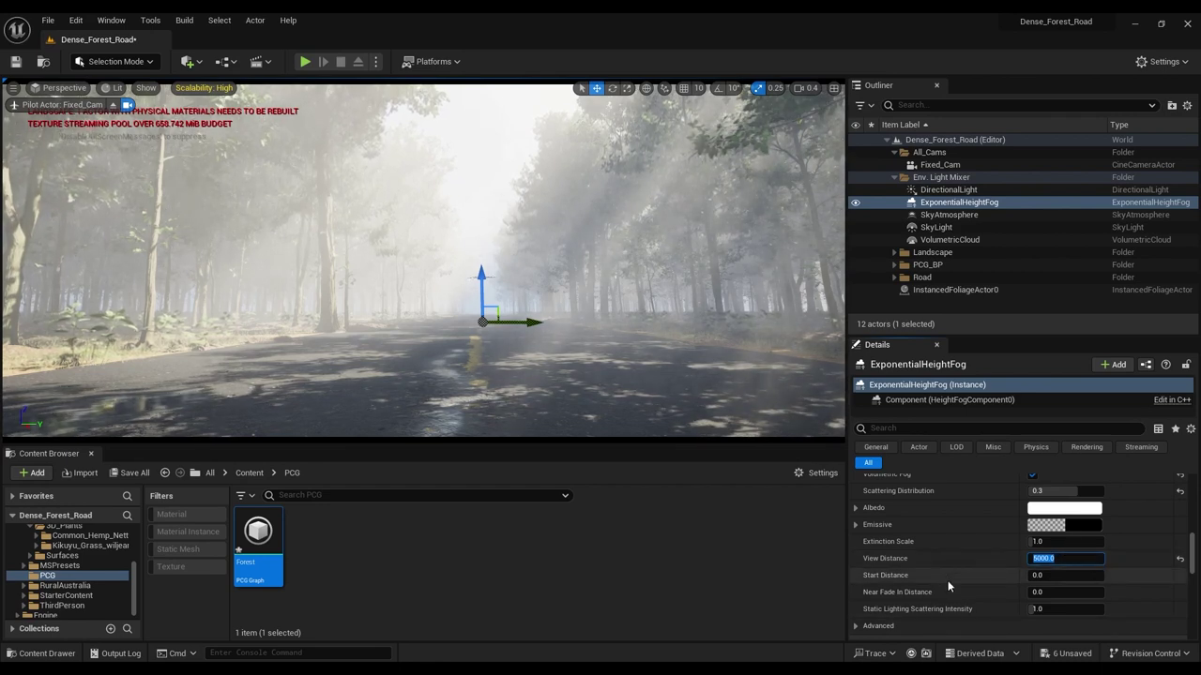
scroll(947, 580, down, 1)
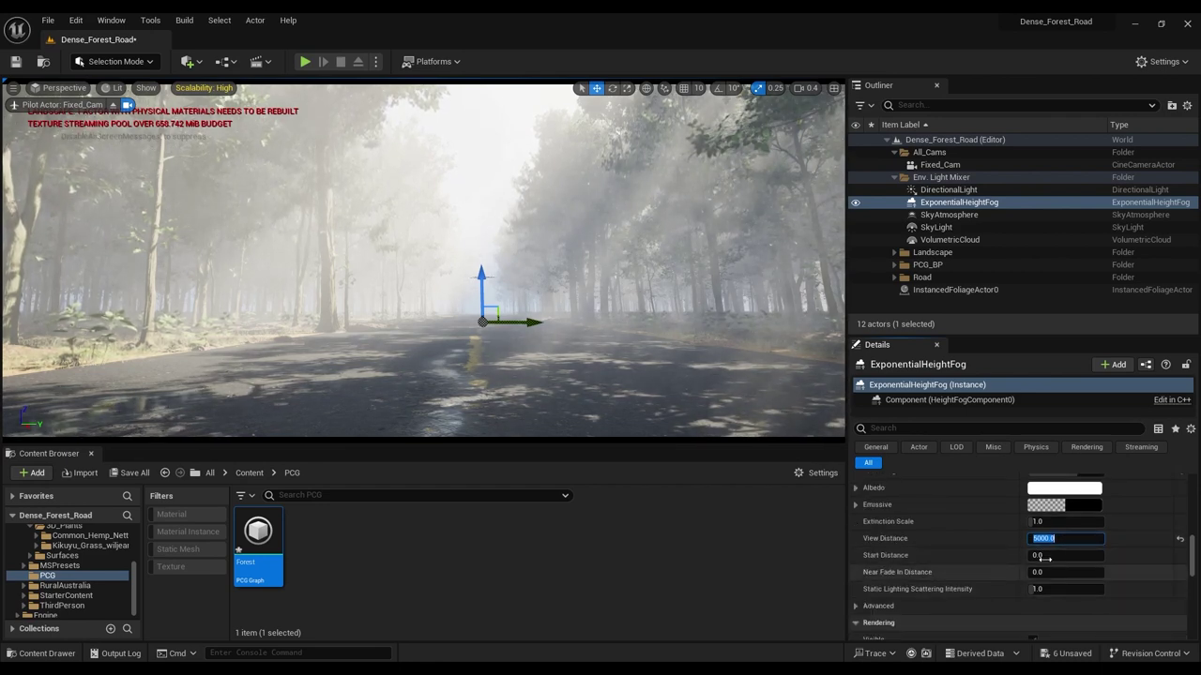
mouse_move(1044, 557)
mouse_down()
mouse_move(1125, 557)
mouse_move(1062, 557)
mouse_up()
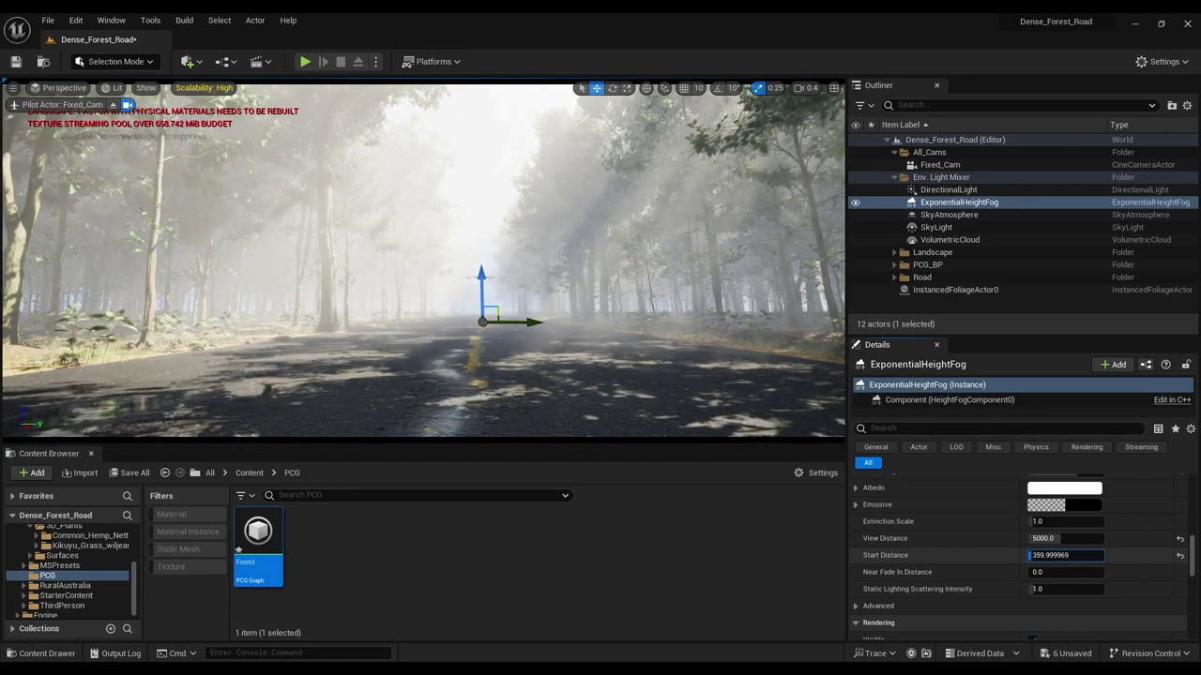
Set the fog Start Distance to 100
click(1052, 557)
text(1)
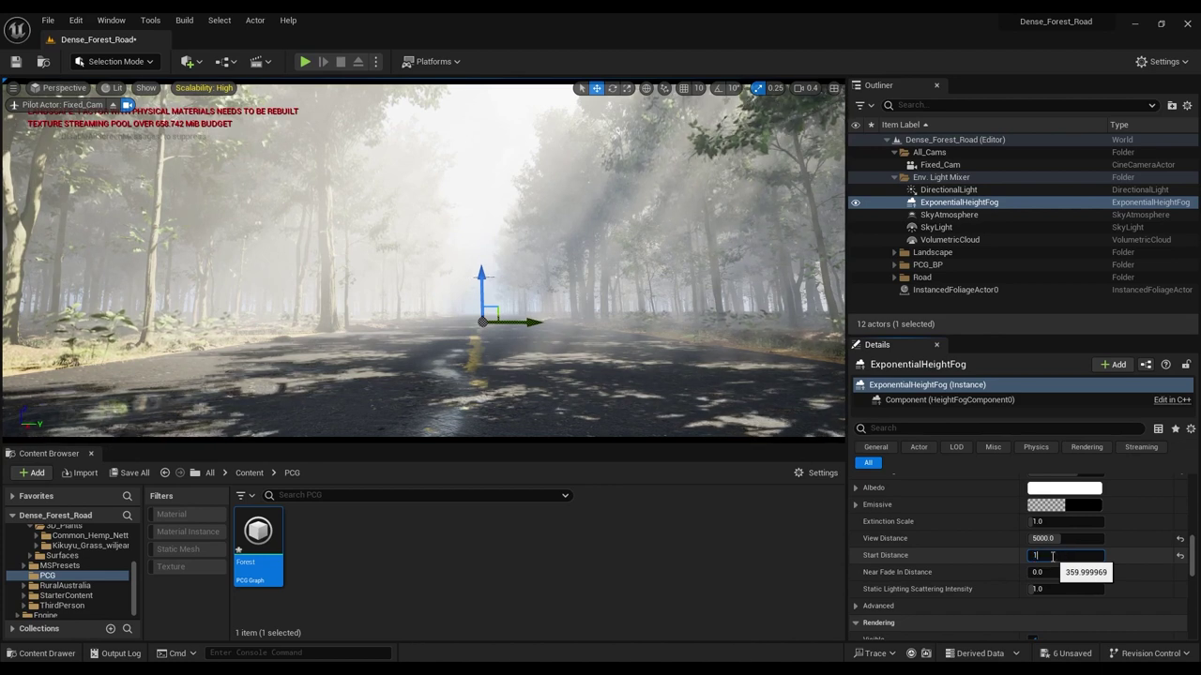
text(00)
key(Return)
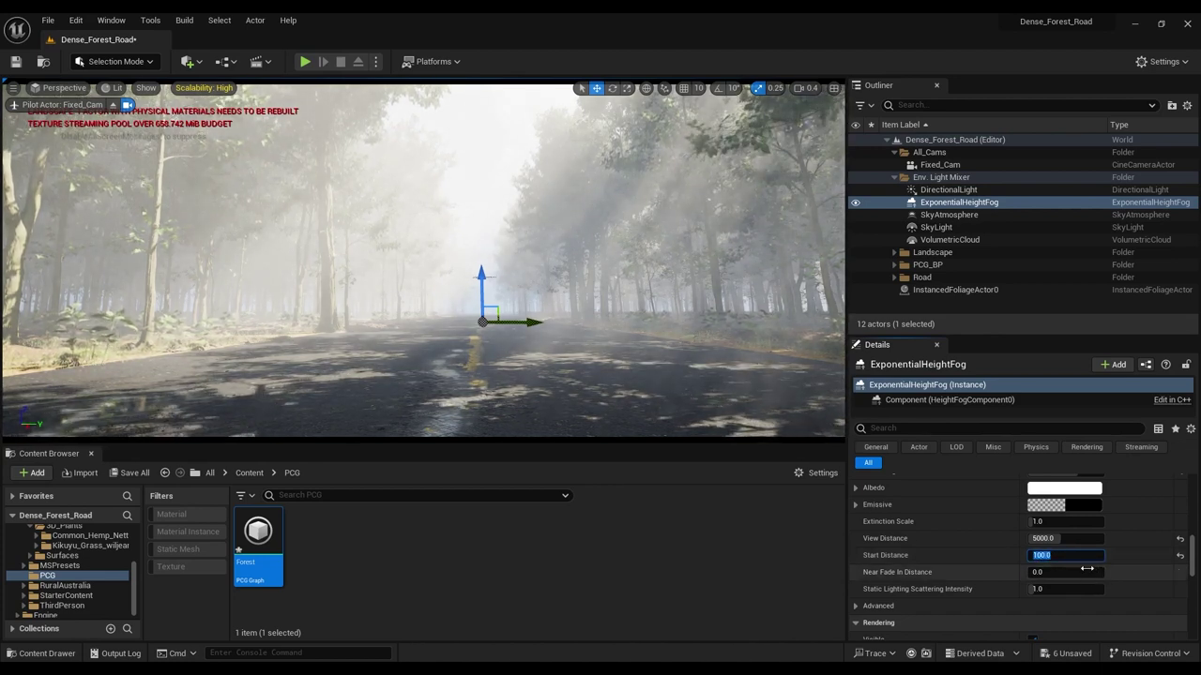
Set the Near Fade In Distance to 500
click(1070, 571)
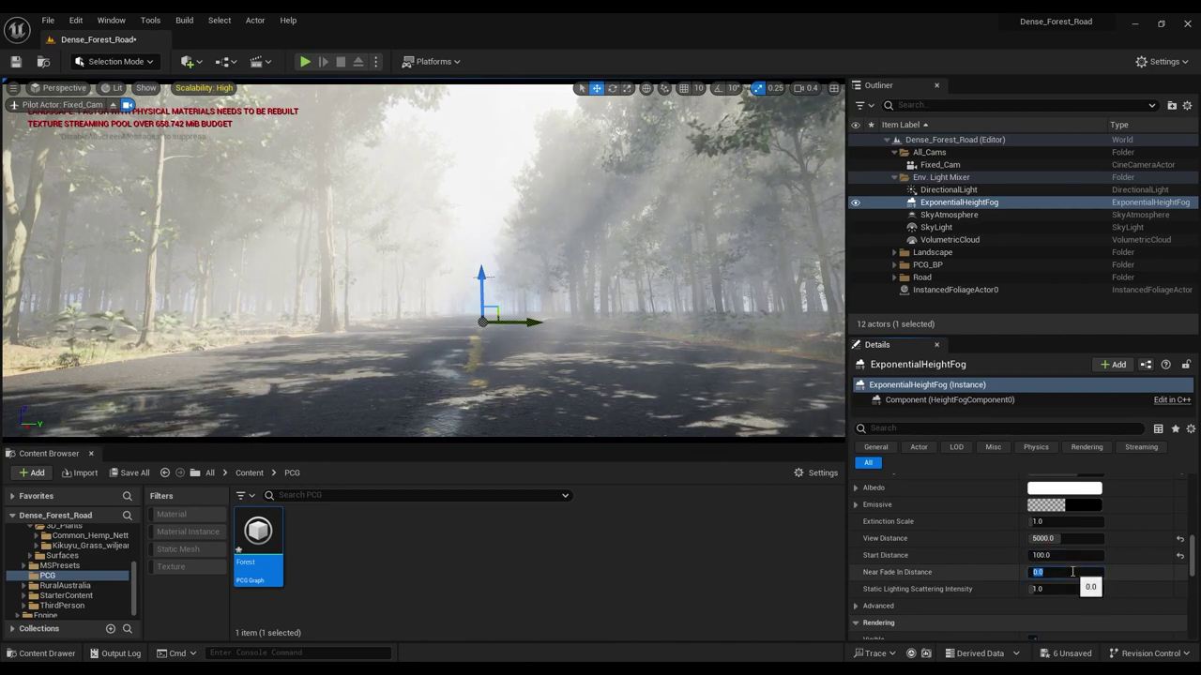
text(100)
key(Return)
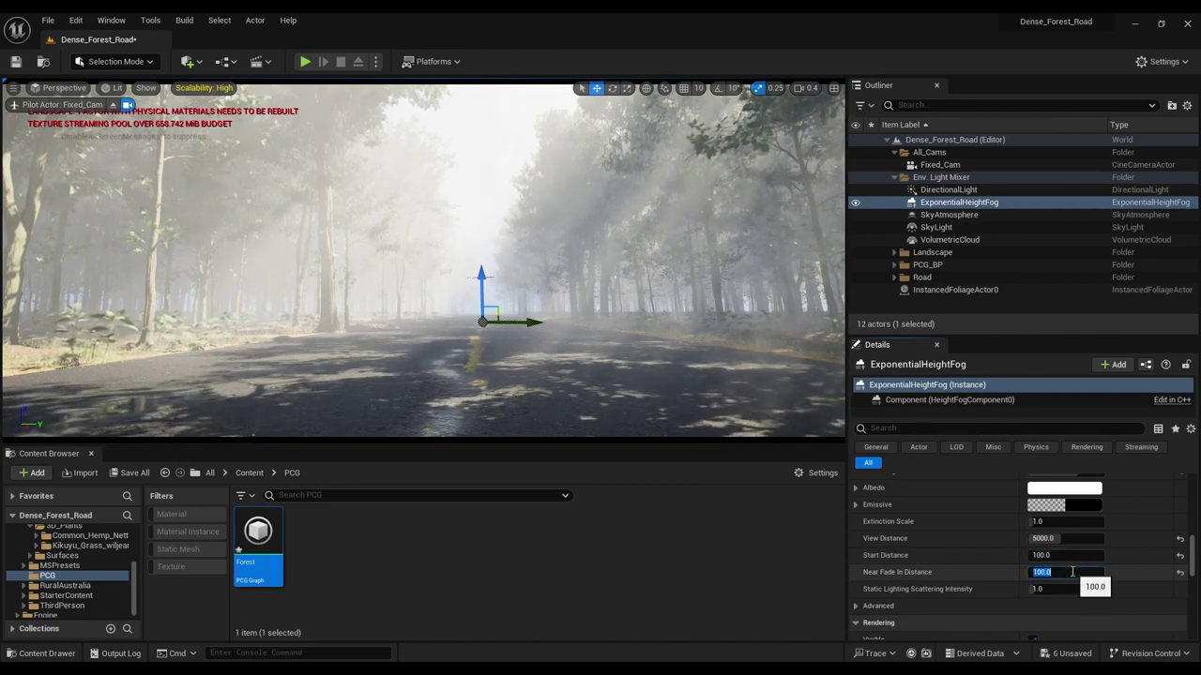
text(500)
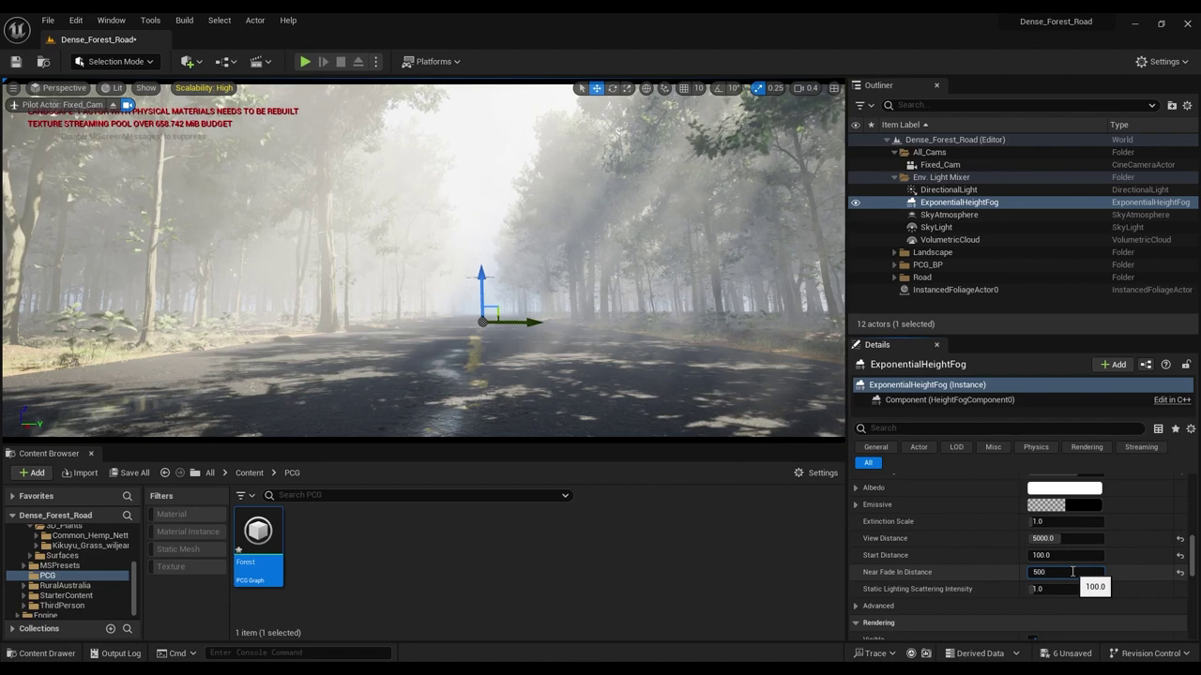
key(Return)
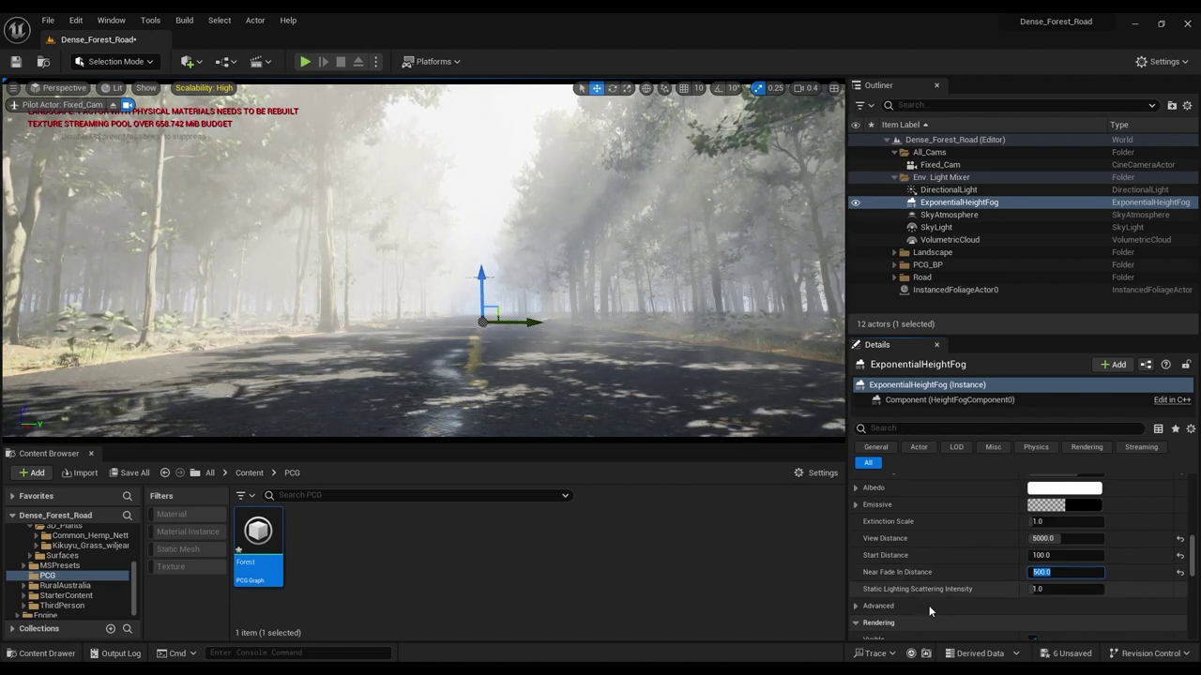
scroll(928, 610, down, 2)
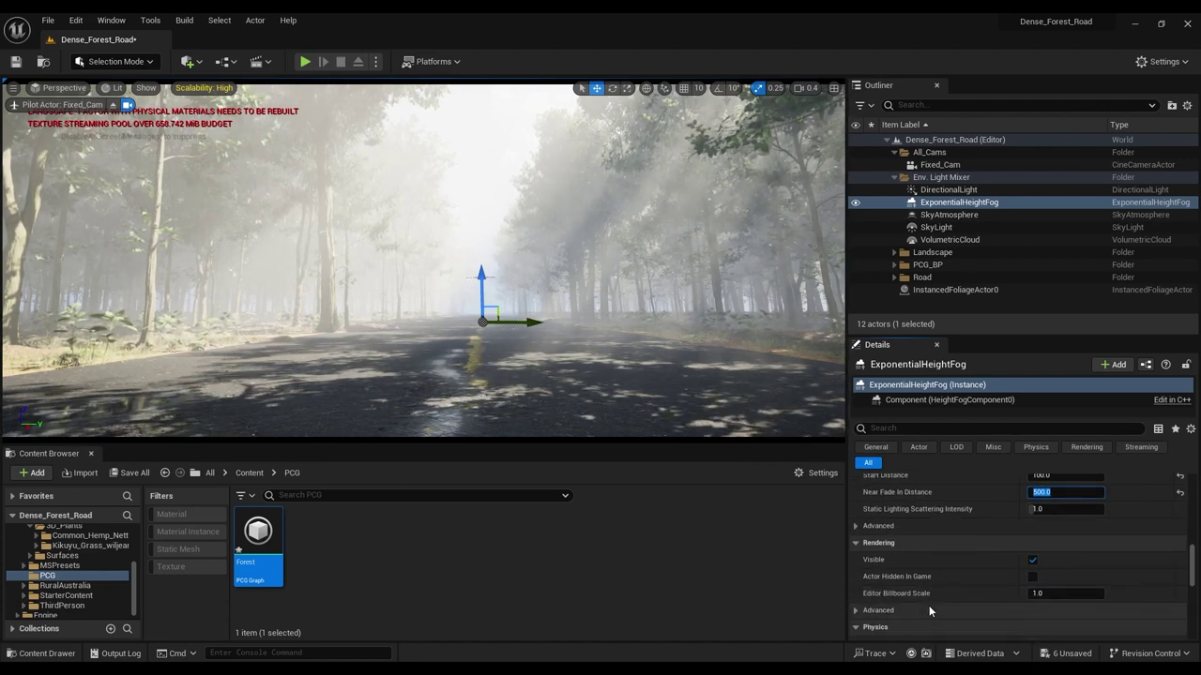
scroll(929, 608, down, 1)
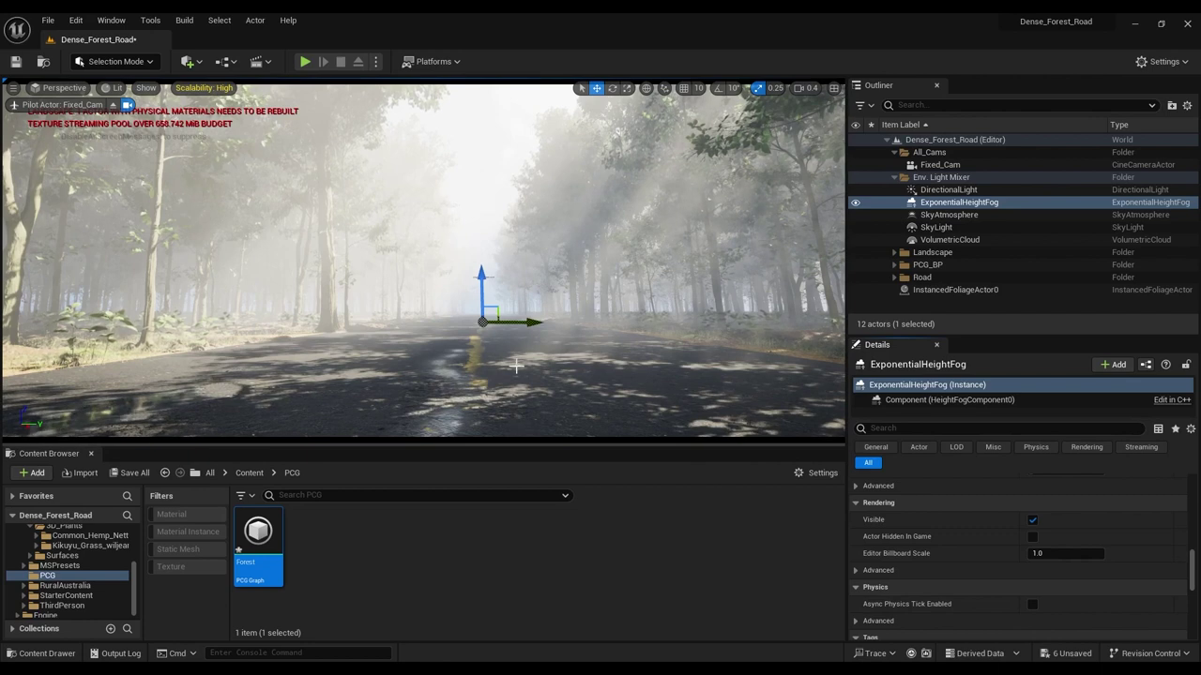
key(Escape)
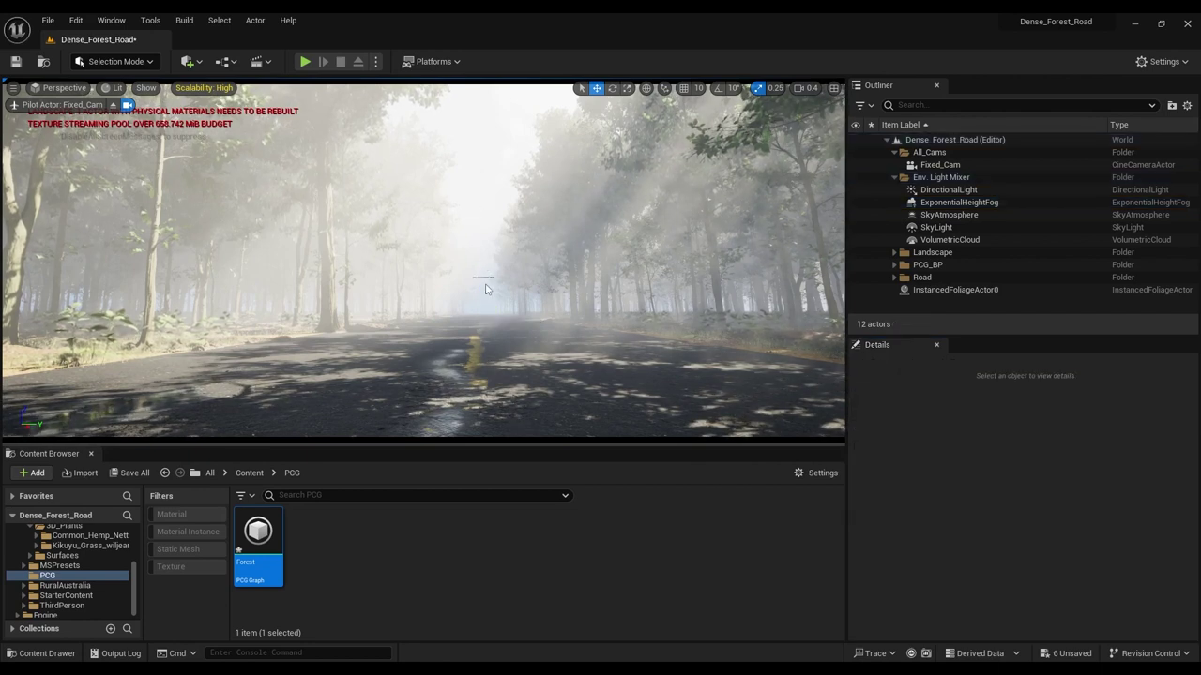
click(491, 355)
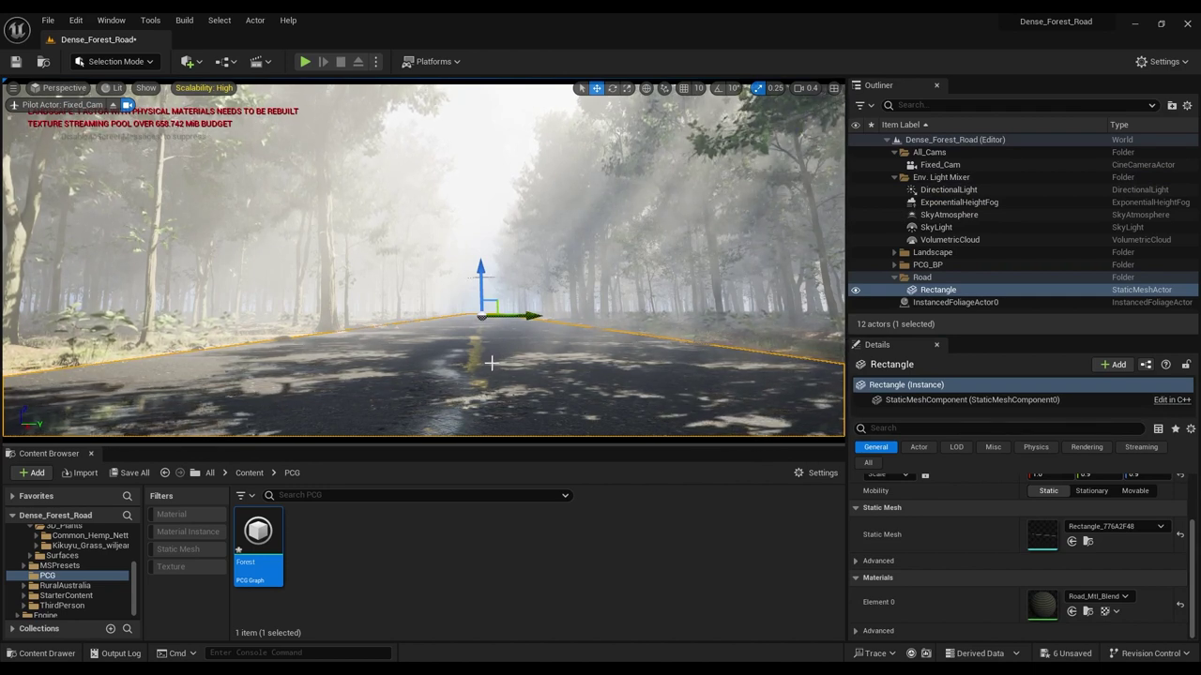
click(482, 211)
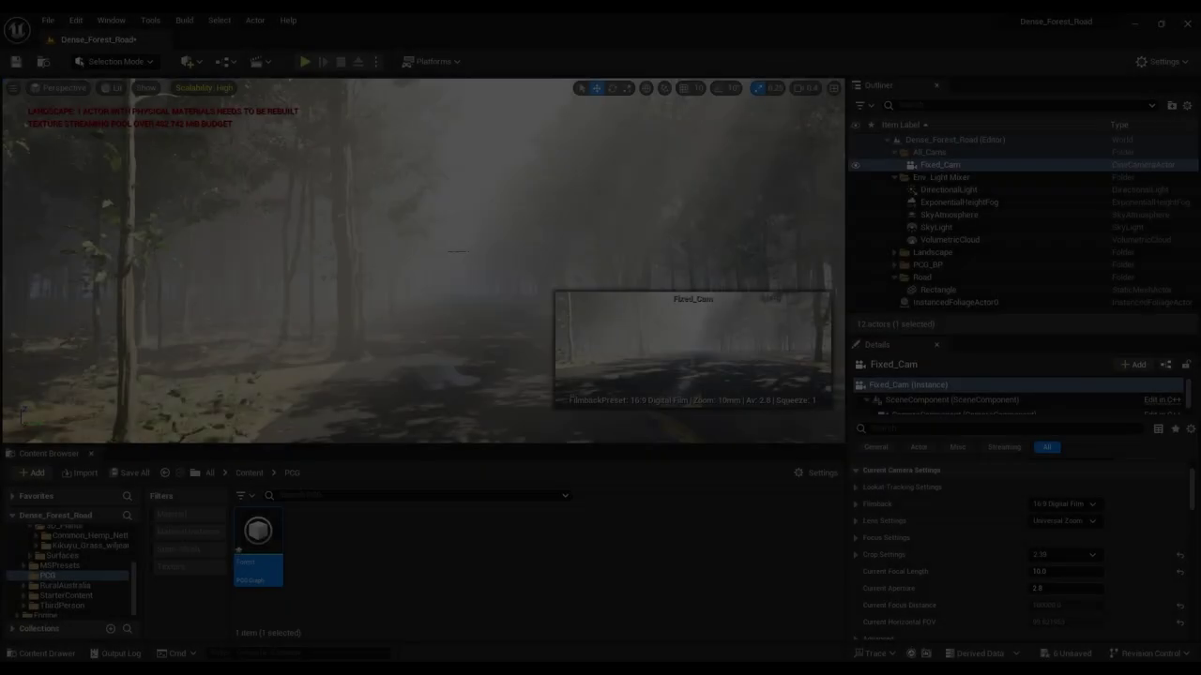
Scroll down the panel while the Fixed_Cam preview shows the misty forest road
scroll(397, 265, down, 3)
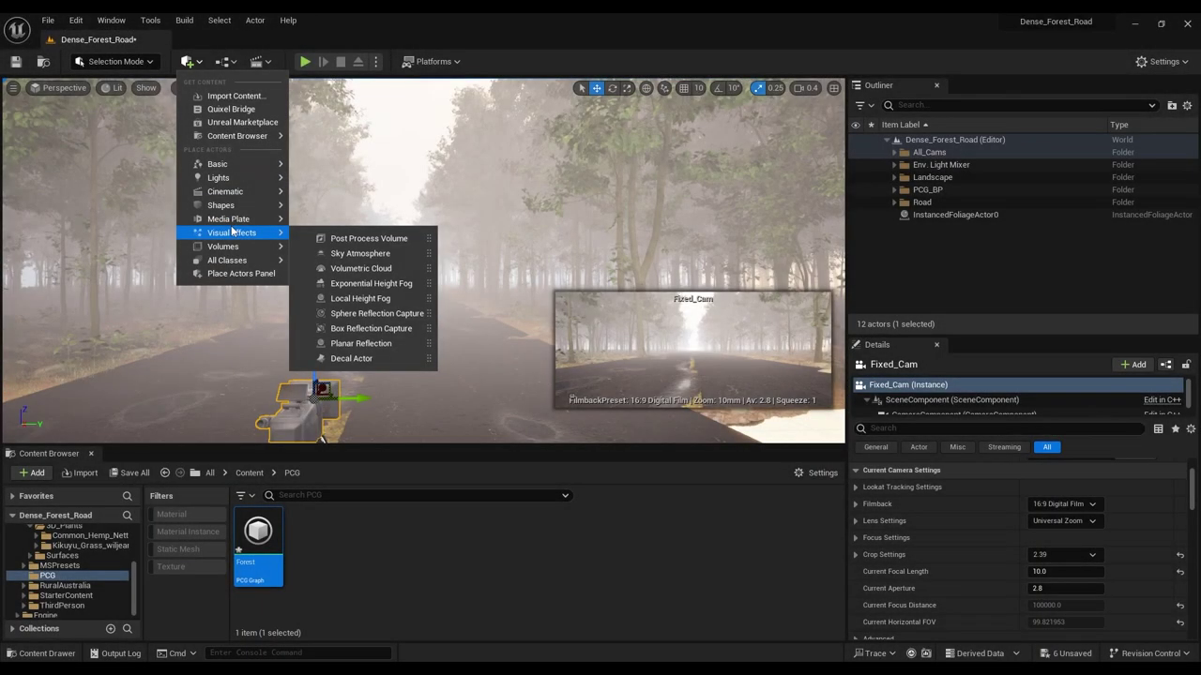
Place a Post Process Volume in the level and browse its Details settings
click(385, 239)
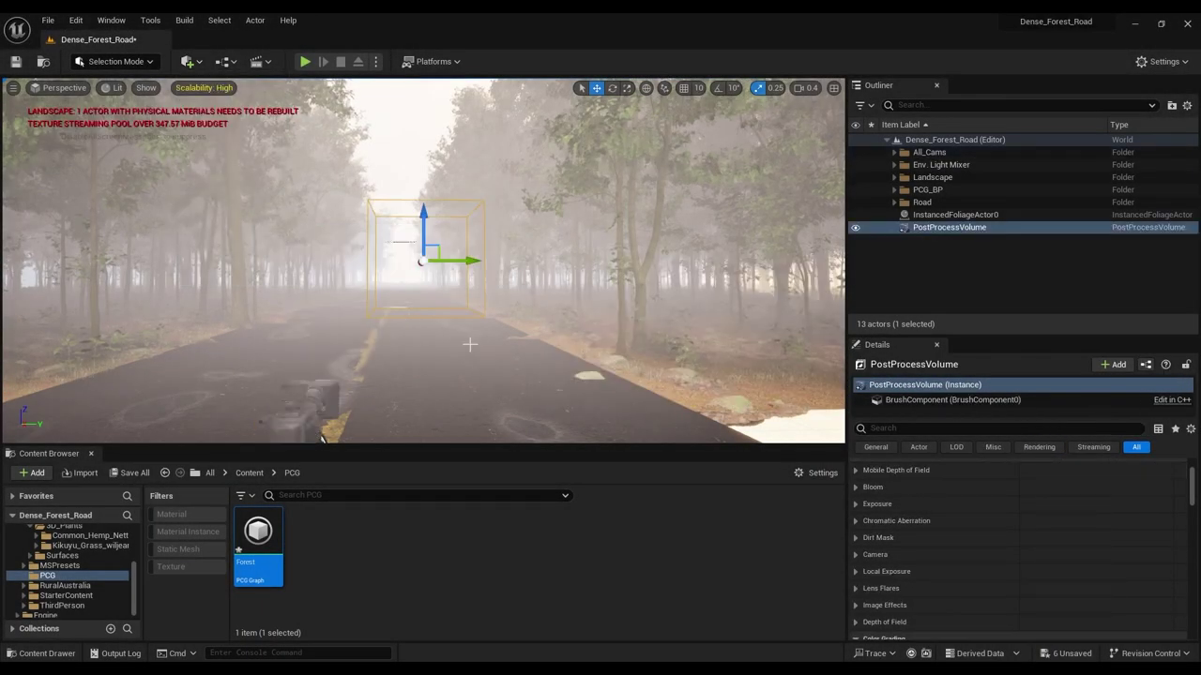
scroll(974, 501, up, 3)
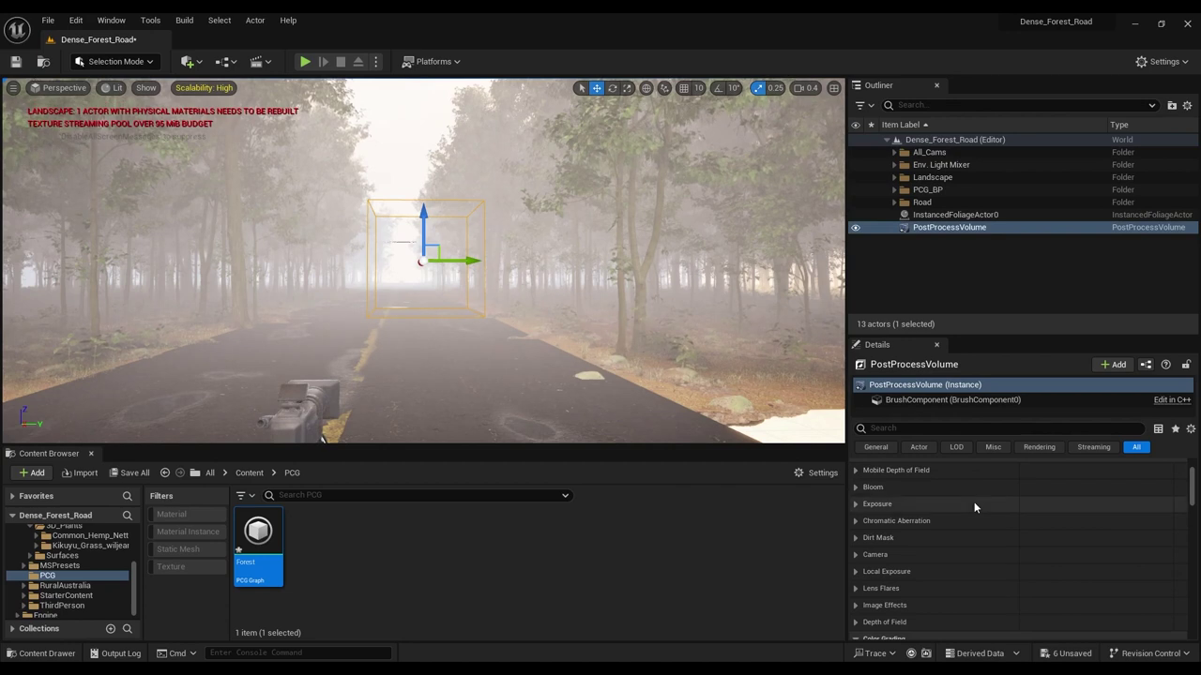
scroll(977, 563, down, 8)
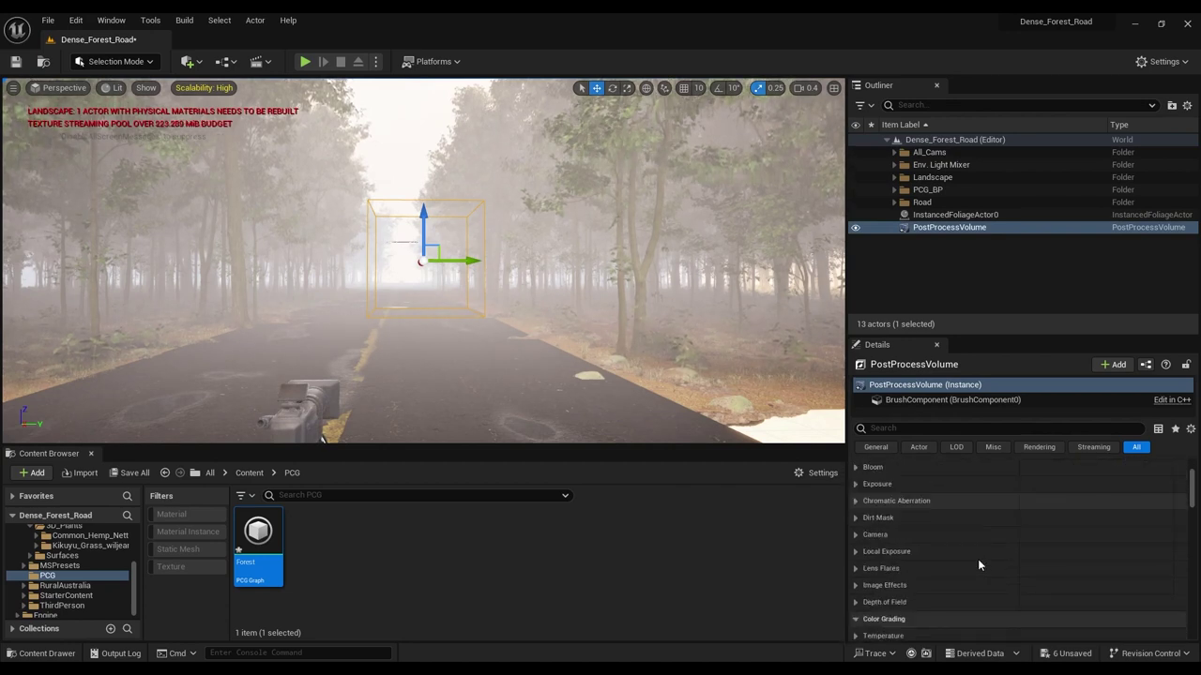
scroll(977, 559, down, 3)
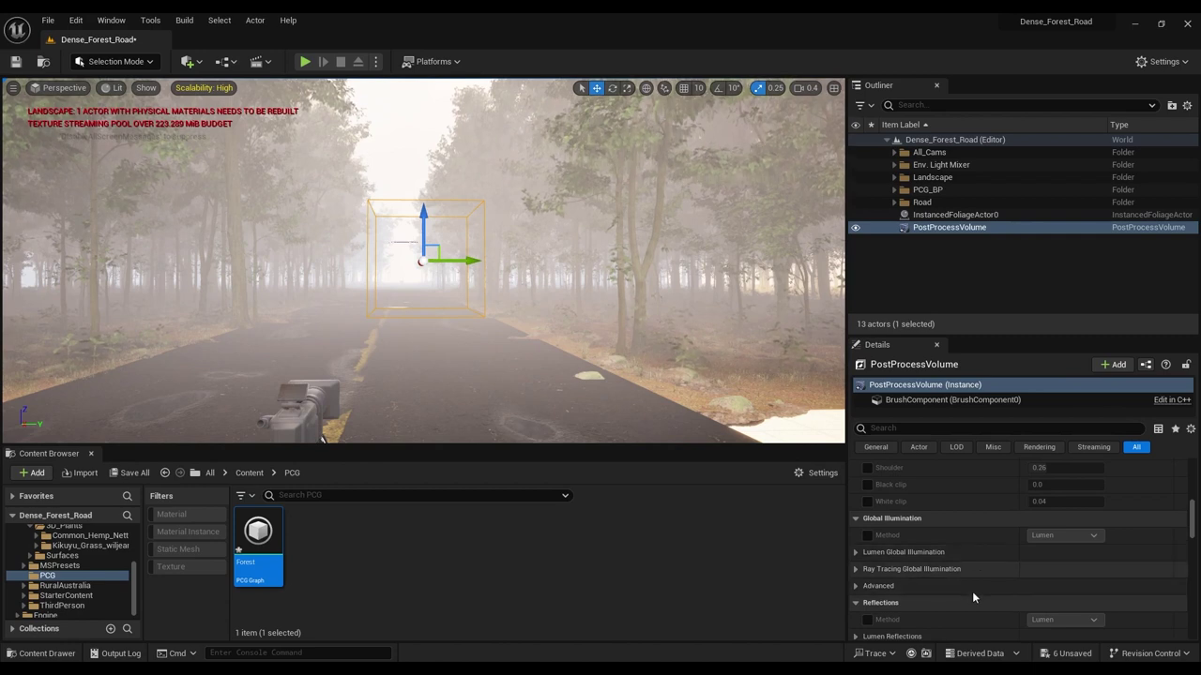
scroll(973, 597, down, 5)
scroll(973, 596, down, 8)
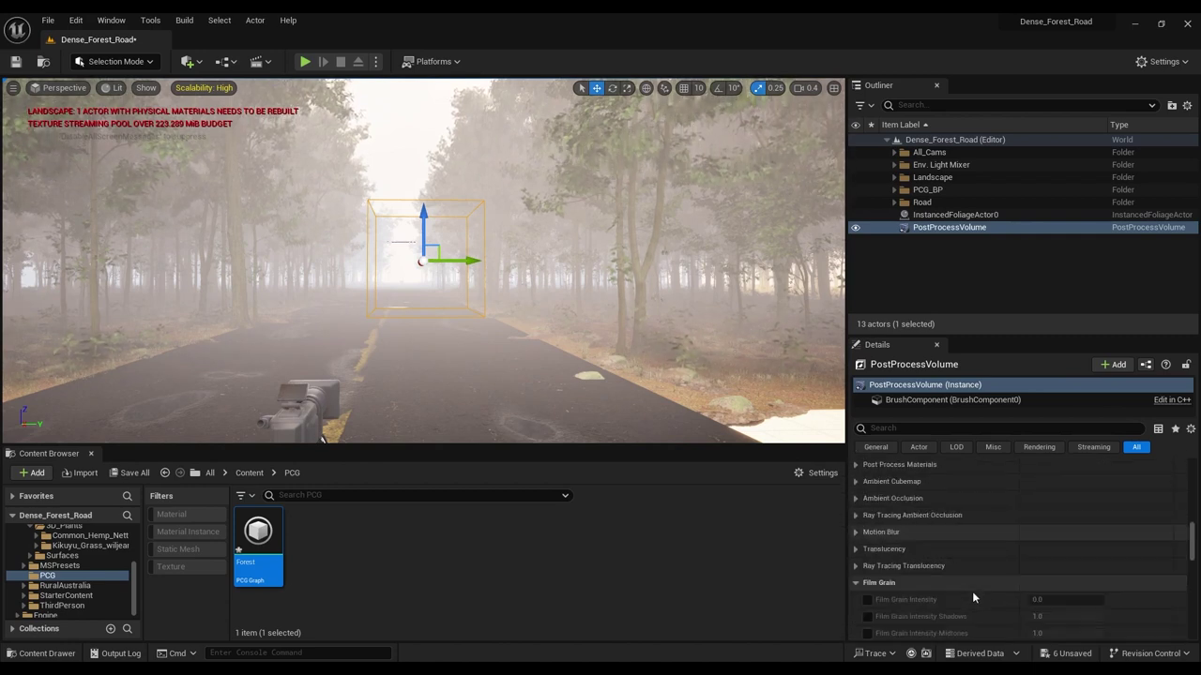
scroll(972, 591, down, 8)
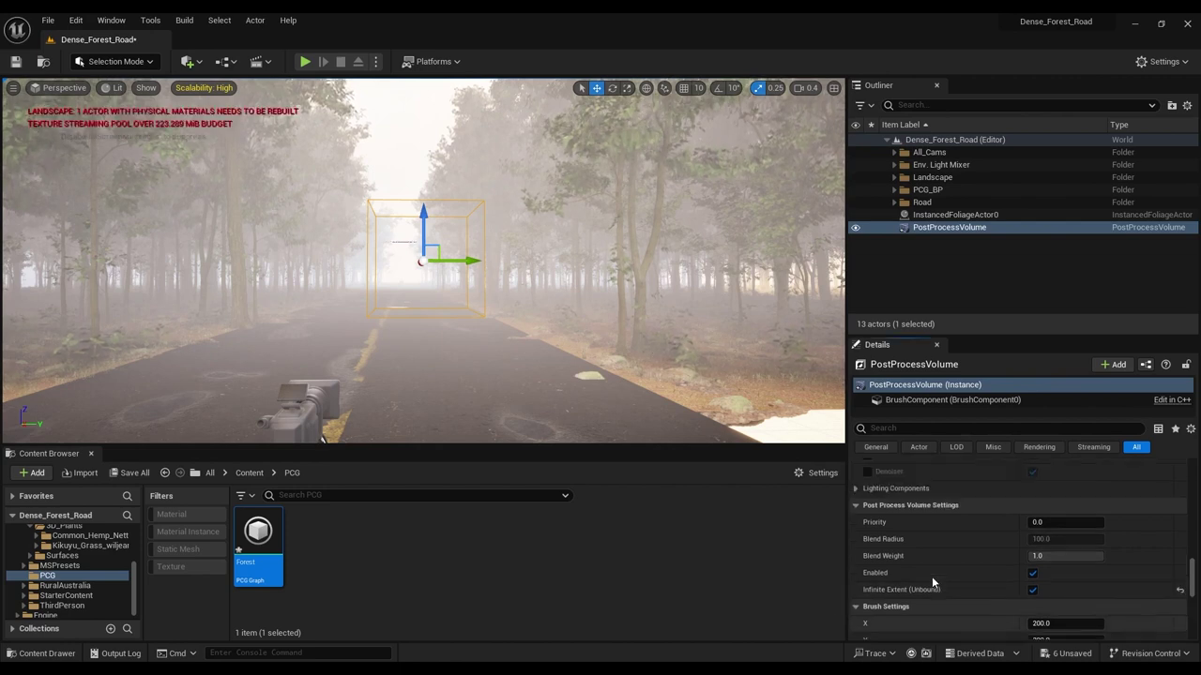
scroll(933, 579, up, 3)
scroll(932, 581, up, 10)
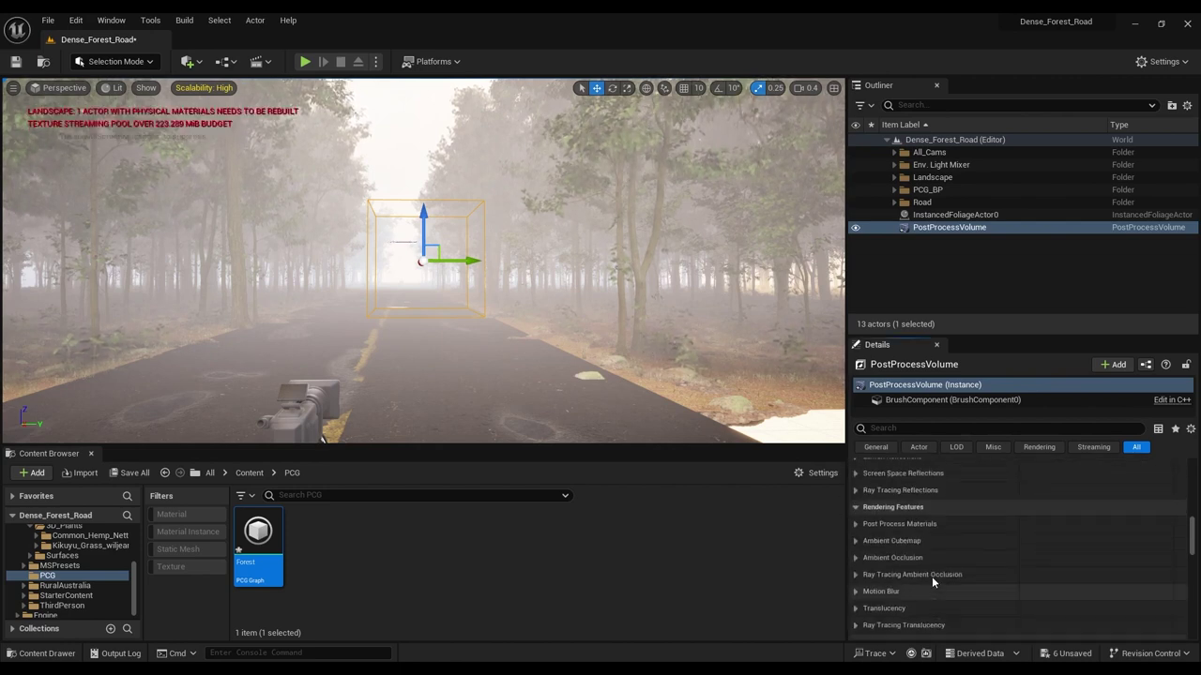
scroll(932, 582, up, 15)
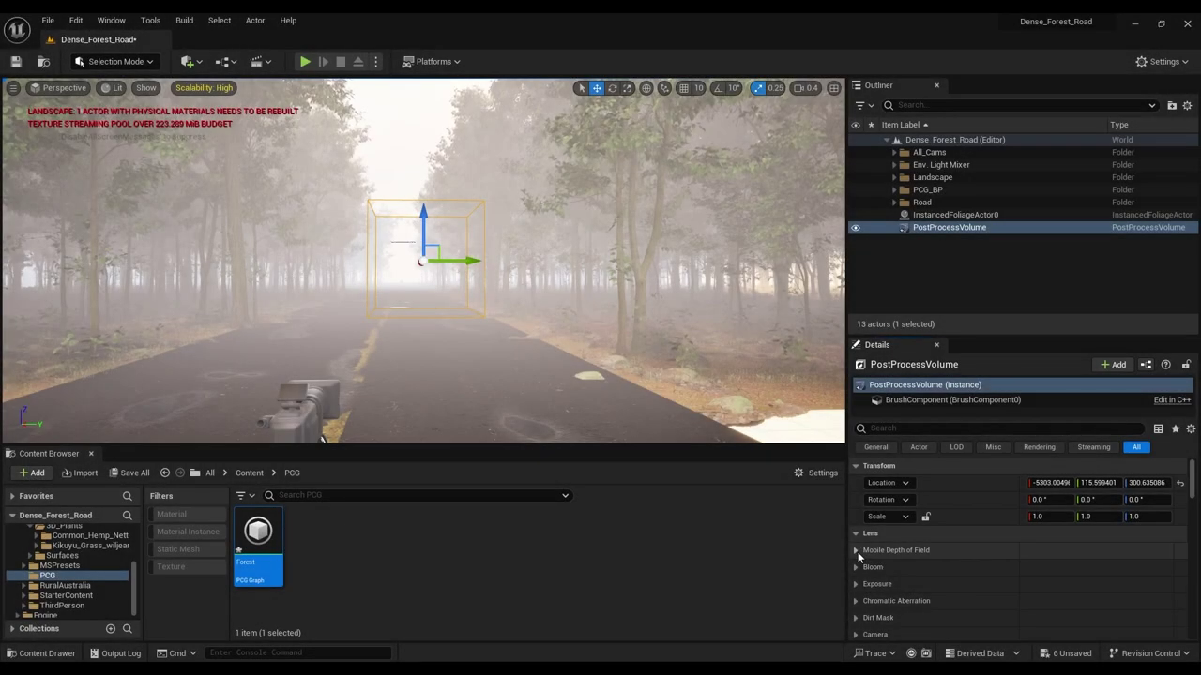
Expand the Mobile Depth of Field settings and scroll on to Infinite Extent (Unbound)
click(923, 556)
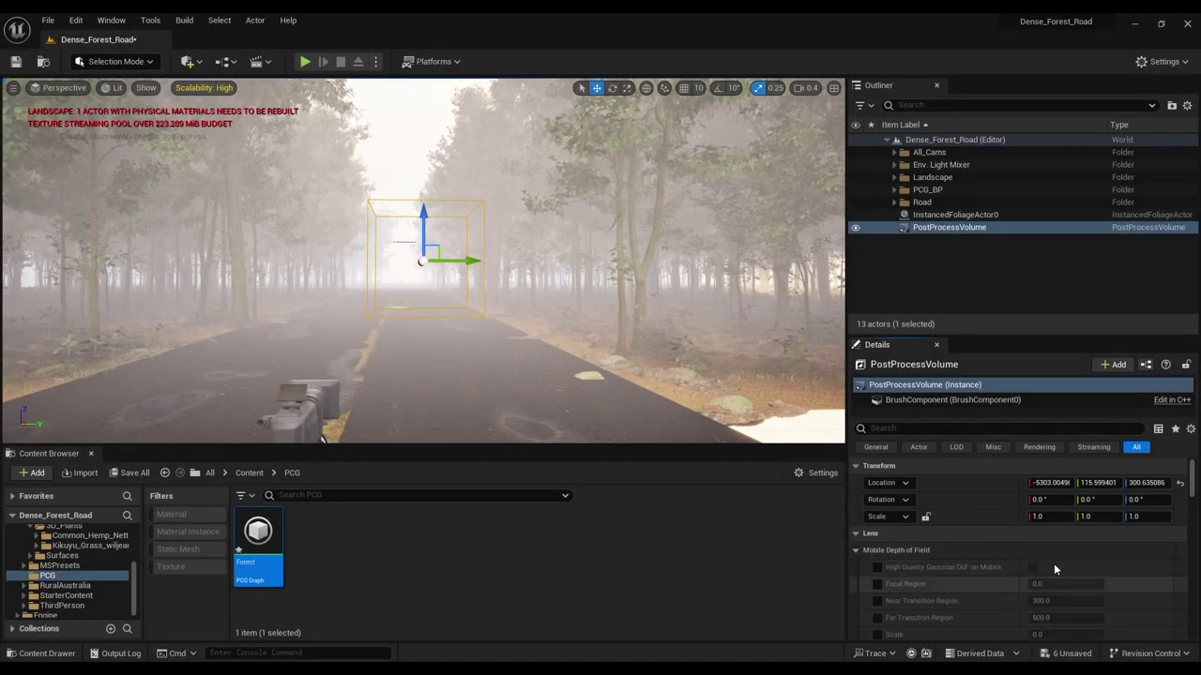
scroll(942, 567, down, 1)
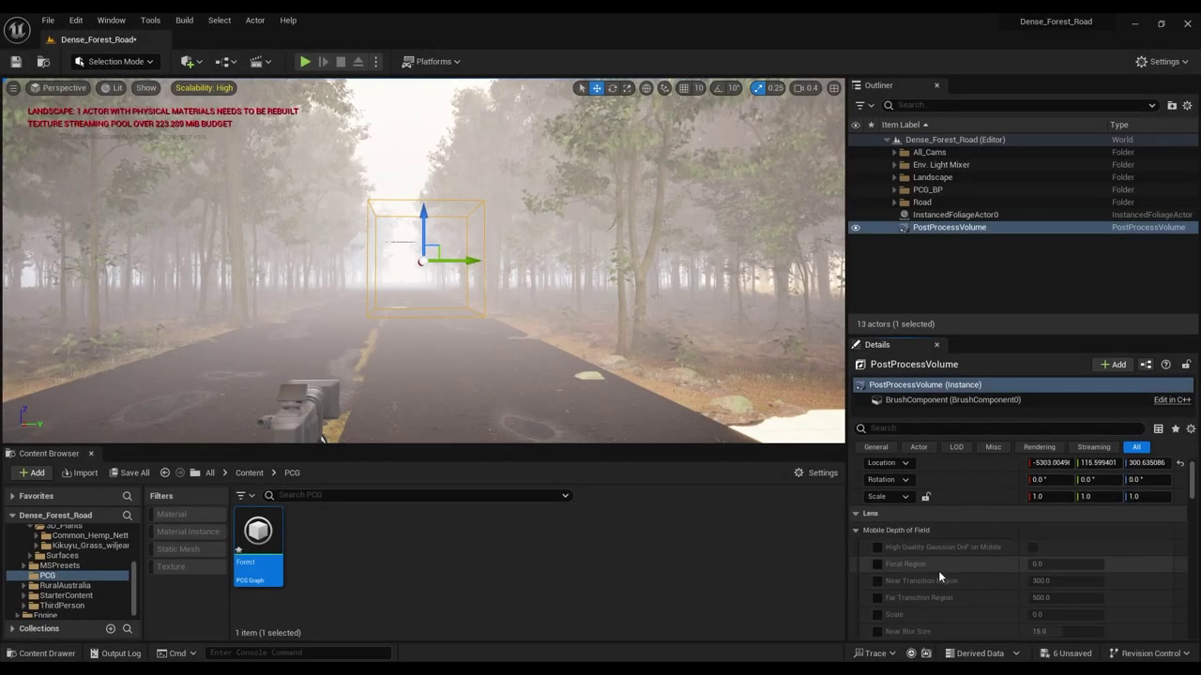
scroll(938, 570, down, 1)
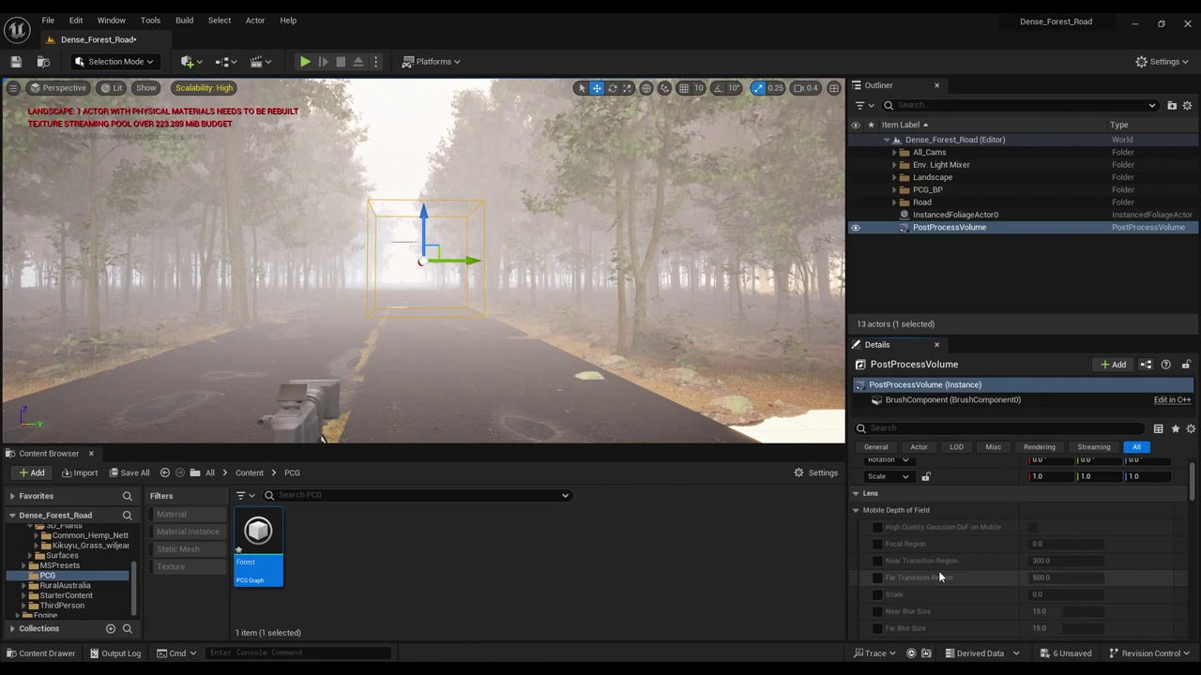
click(872, 511)
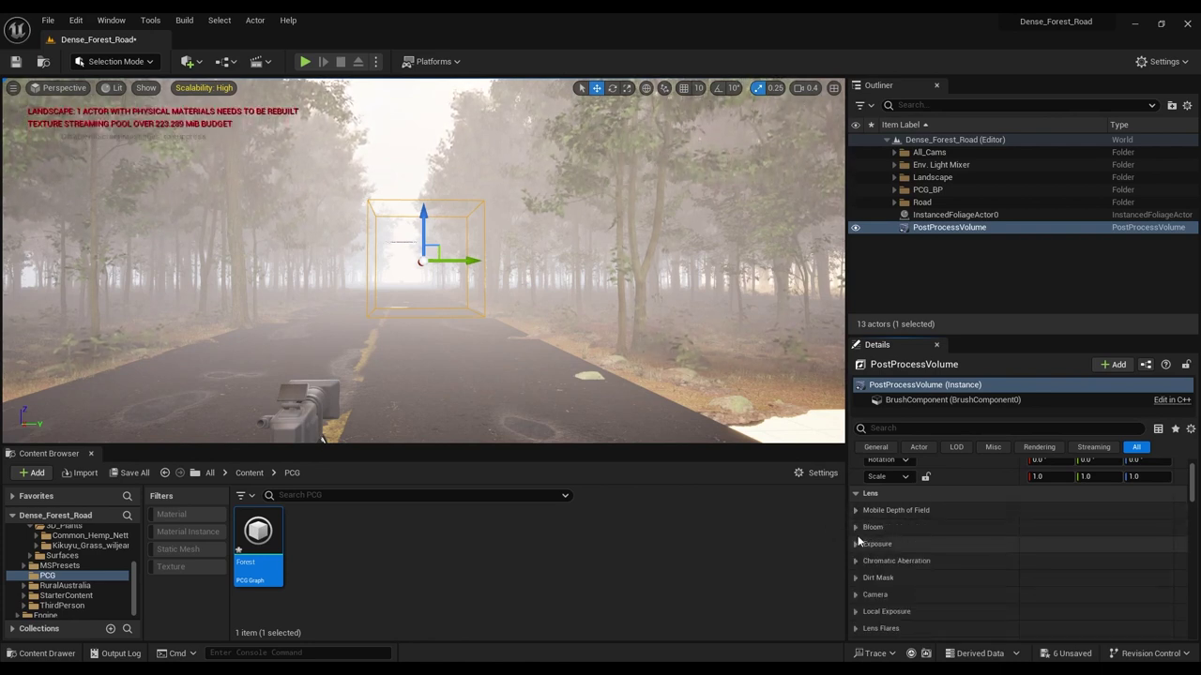
click(854, 527)
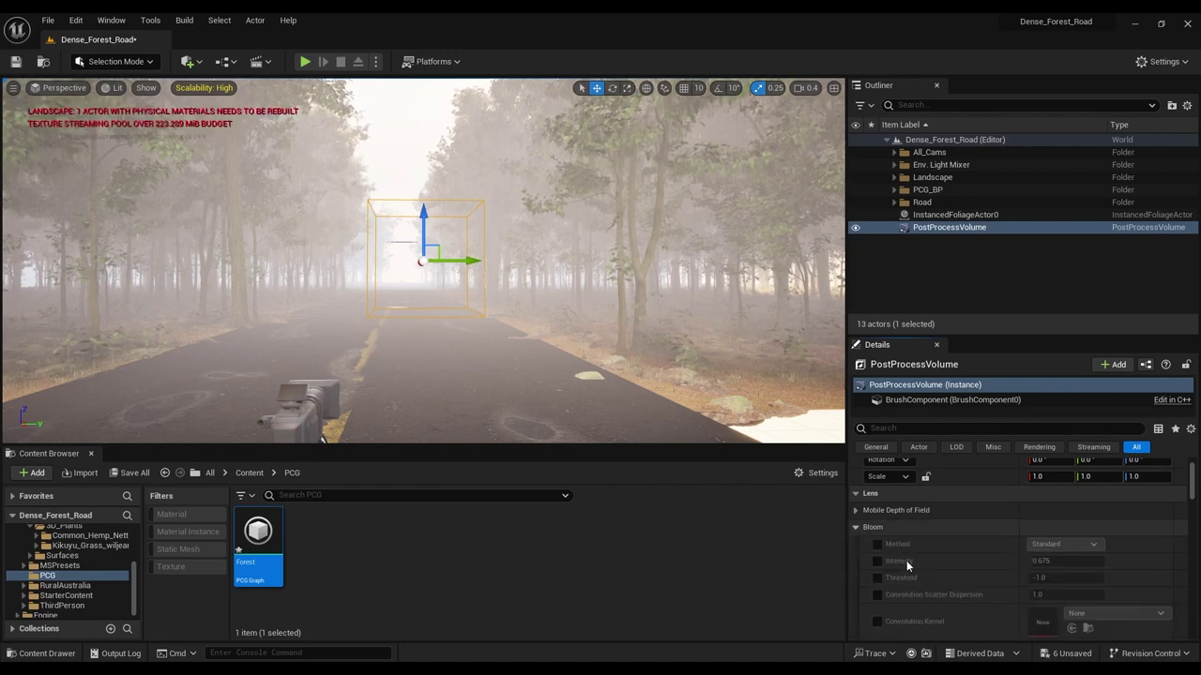
click(878, 544)
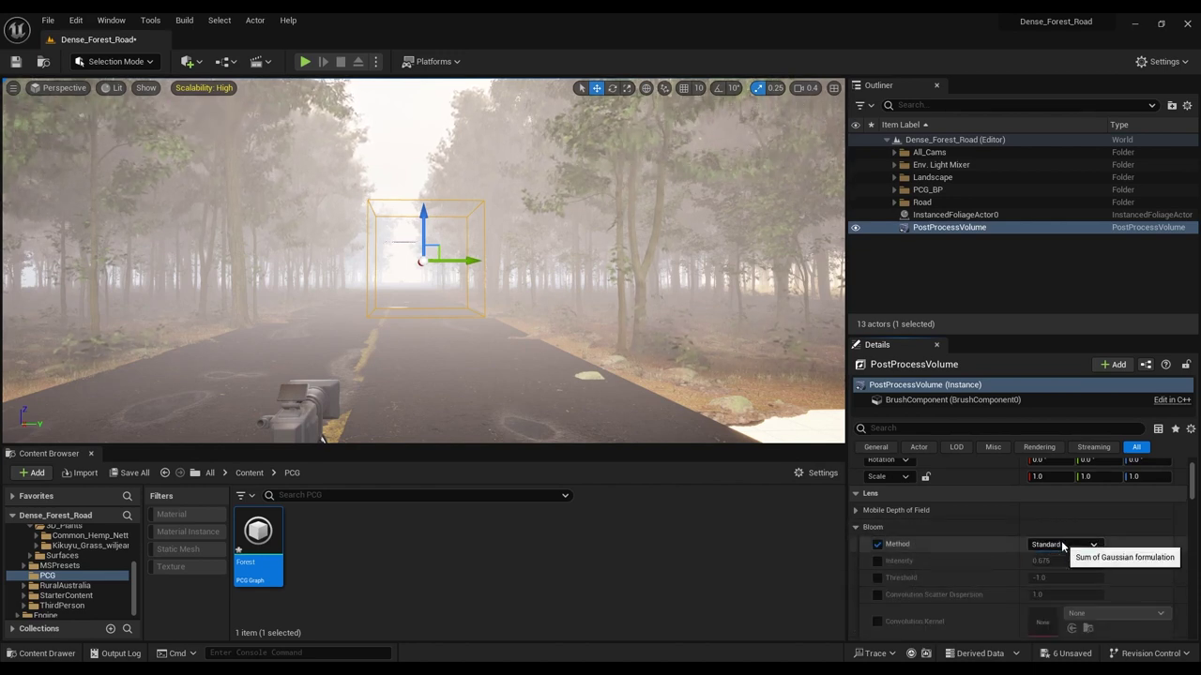
click(878, 563)
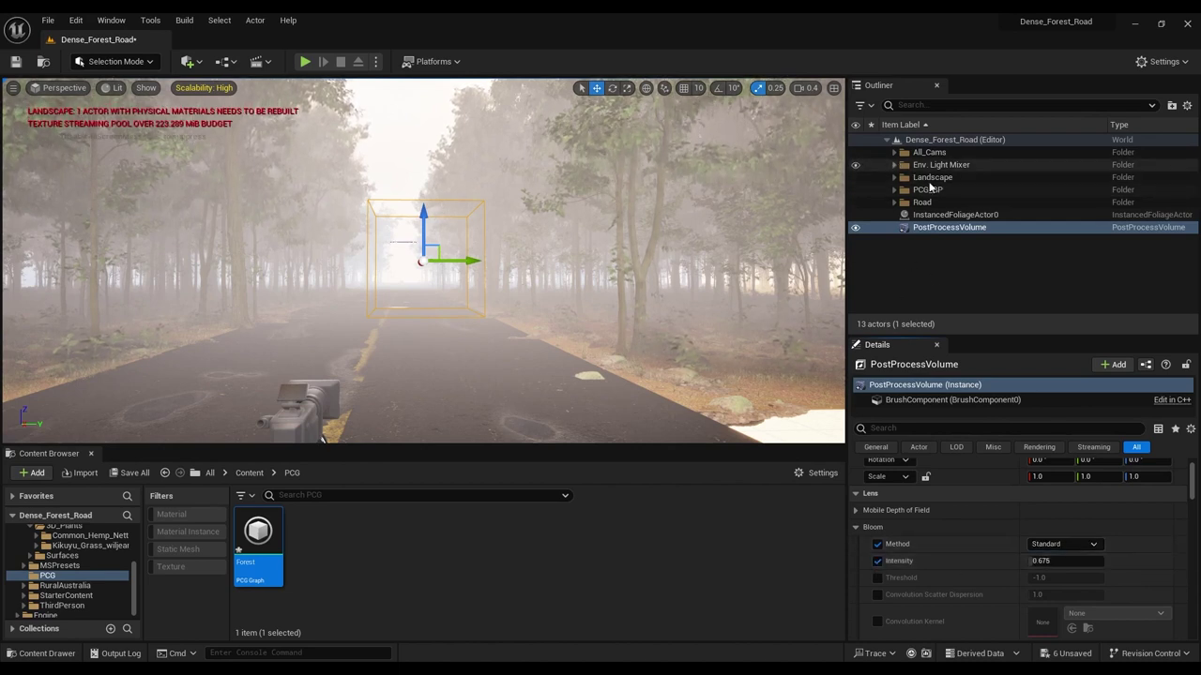
click(894, 165)
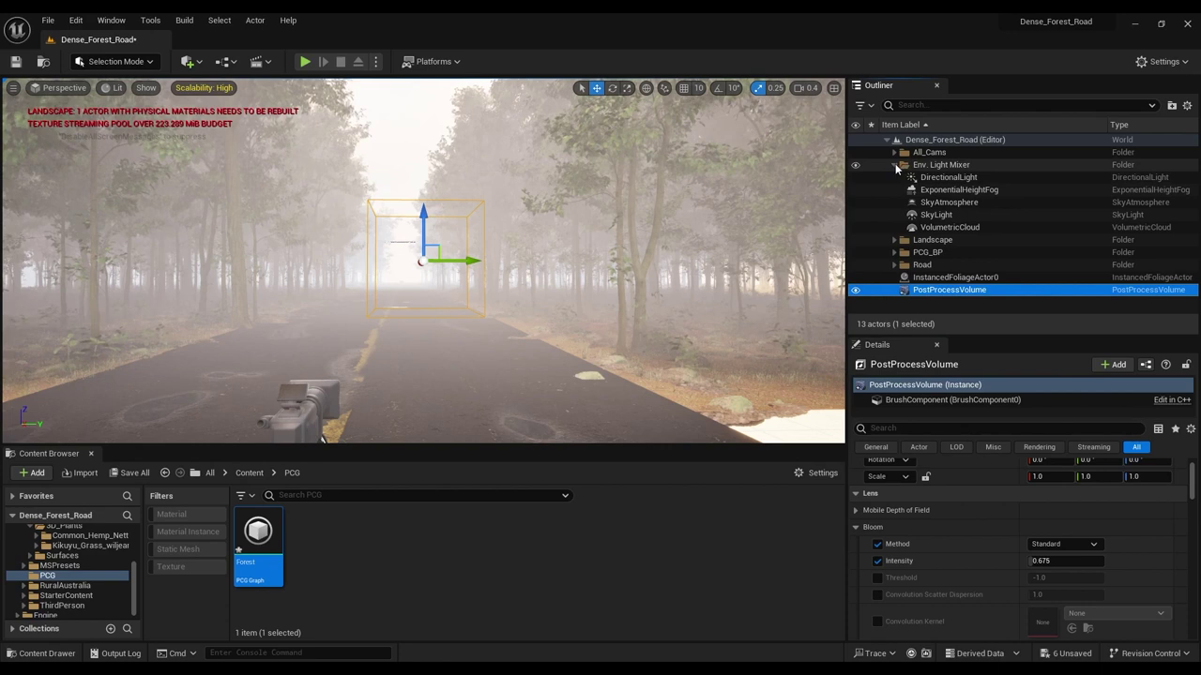
click(896, 166)
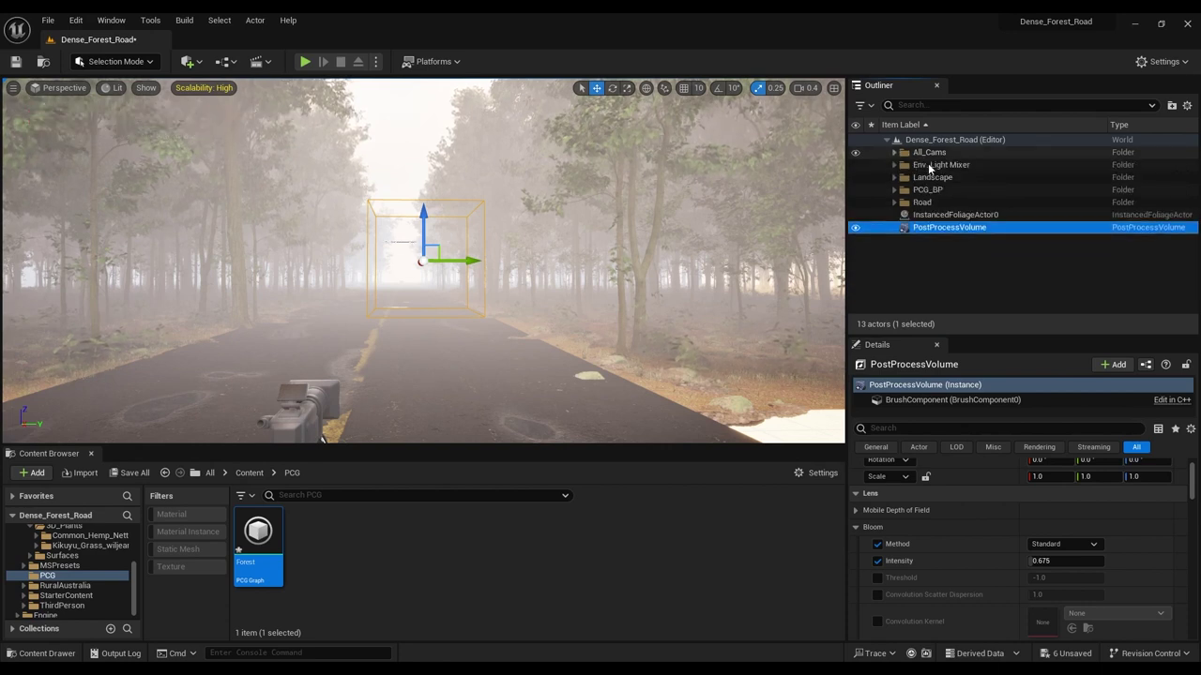
click(929, 166)
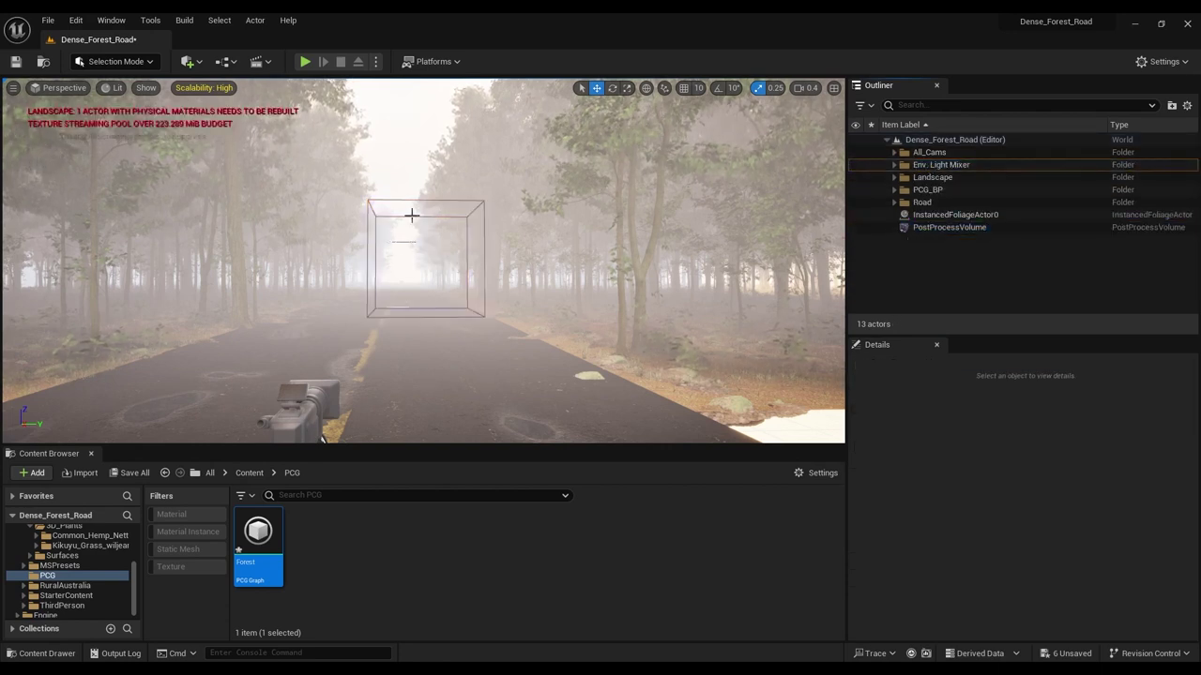
click(416, 200)
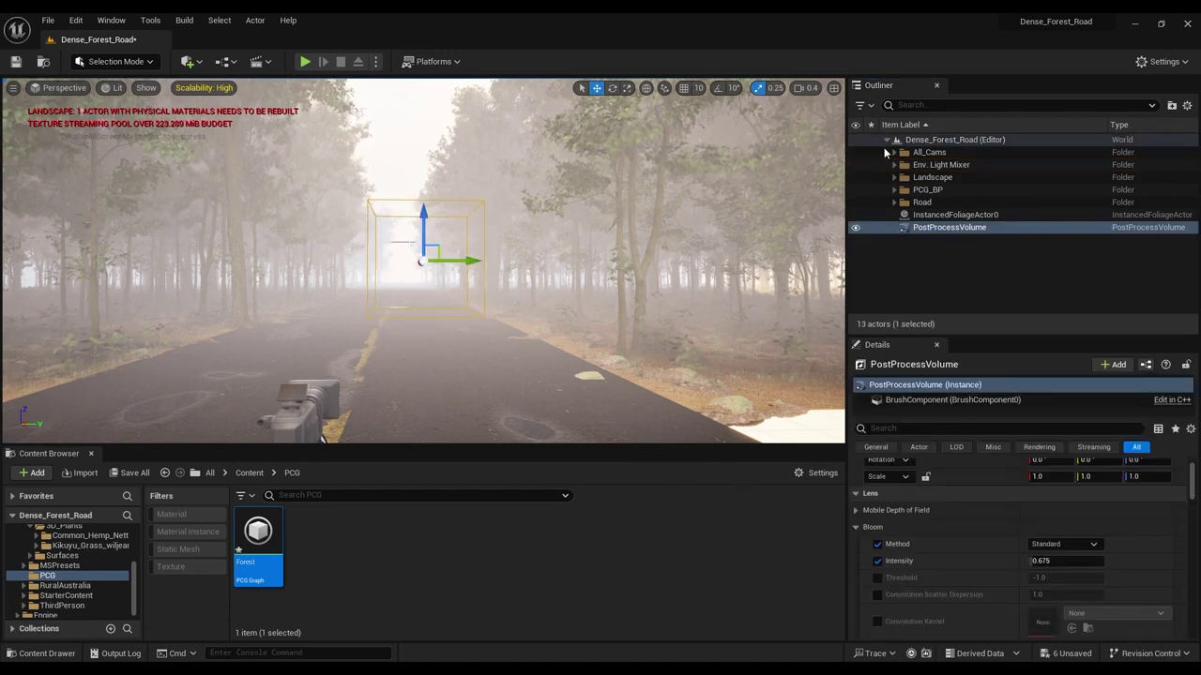
Pilot Fixed_Cam from the All_Cams folder, then reselect the PostProcessVolume
click(894, 153)
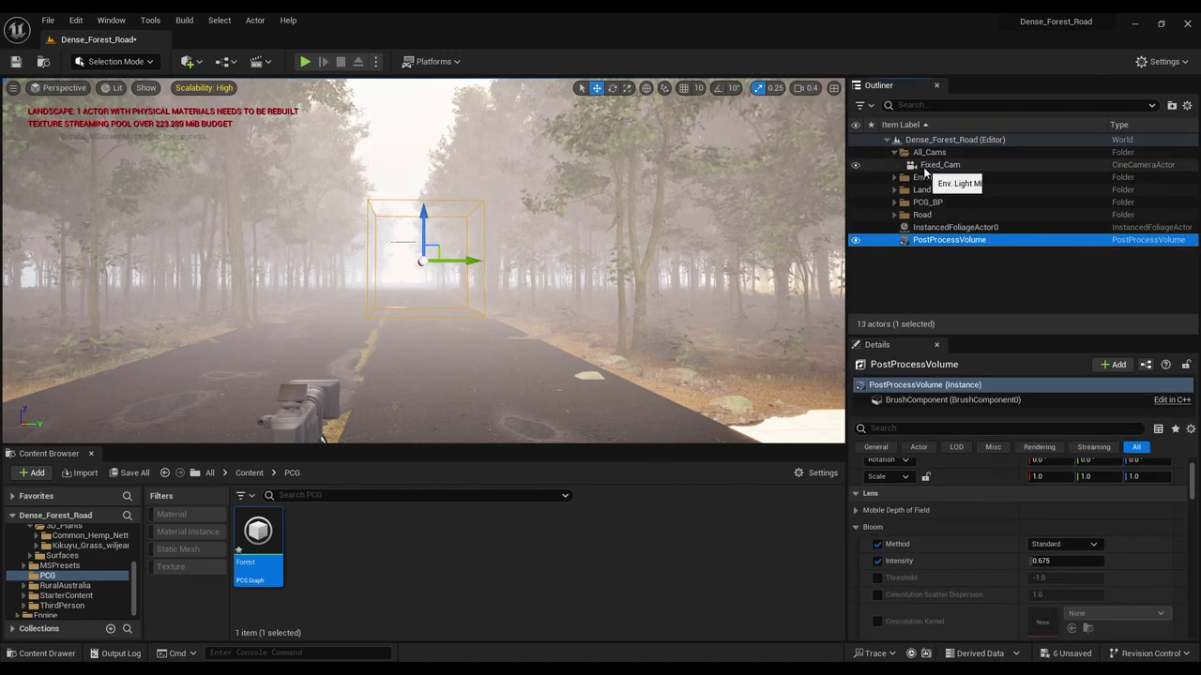
click(929, 166)
right_click(924, 169)
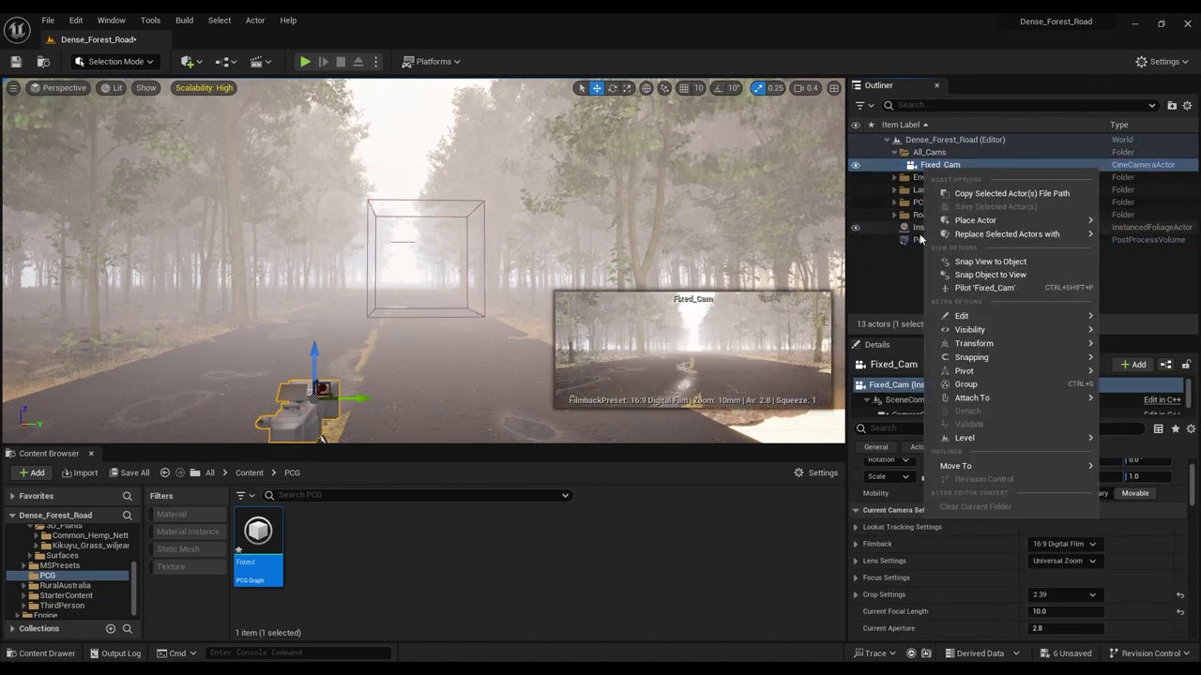
click(977, 289)
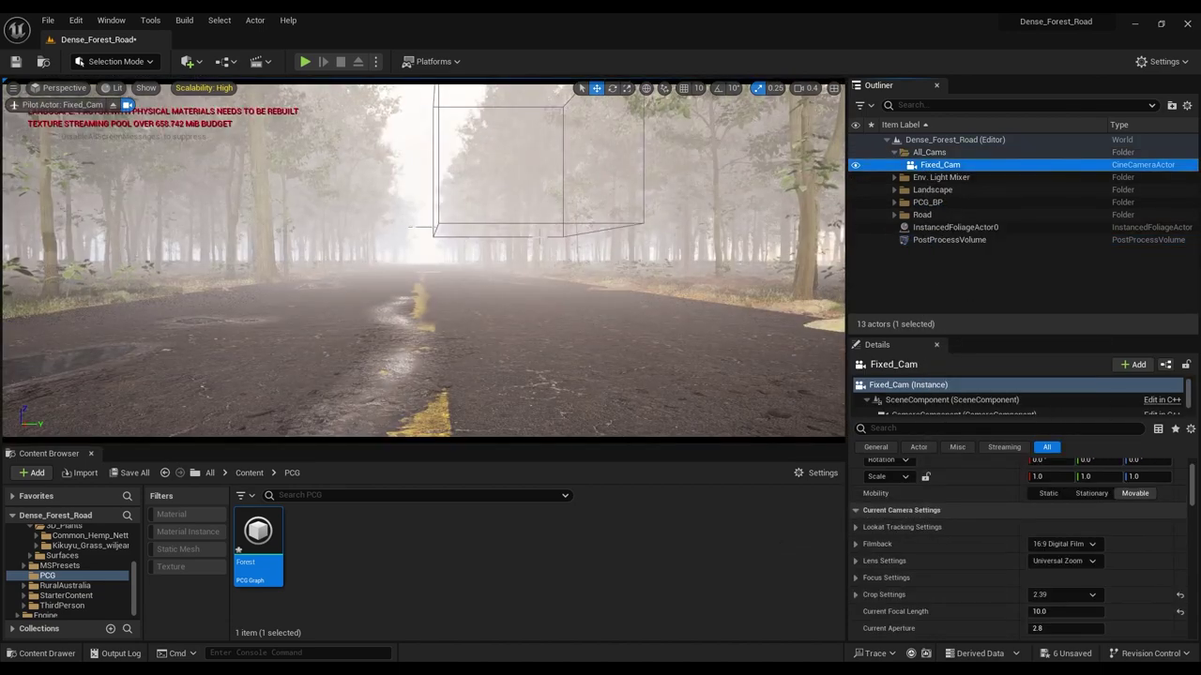
click(949, 241)
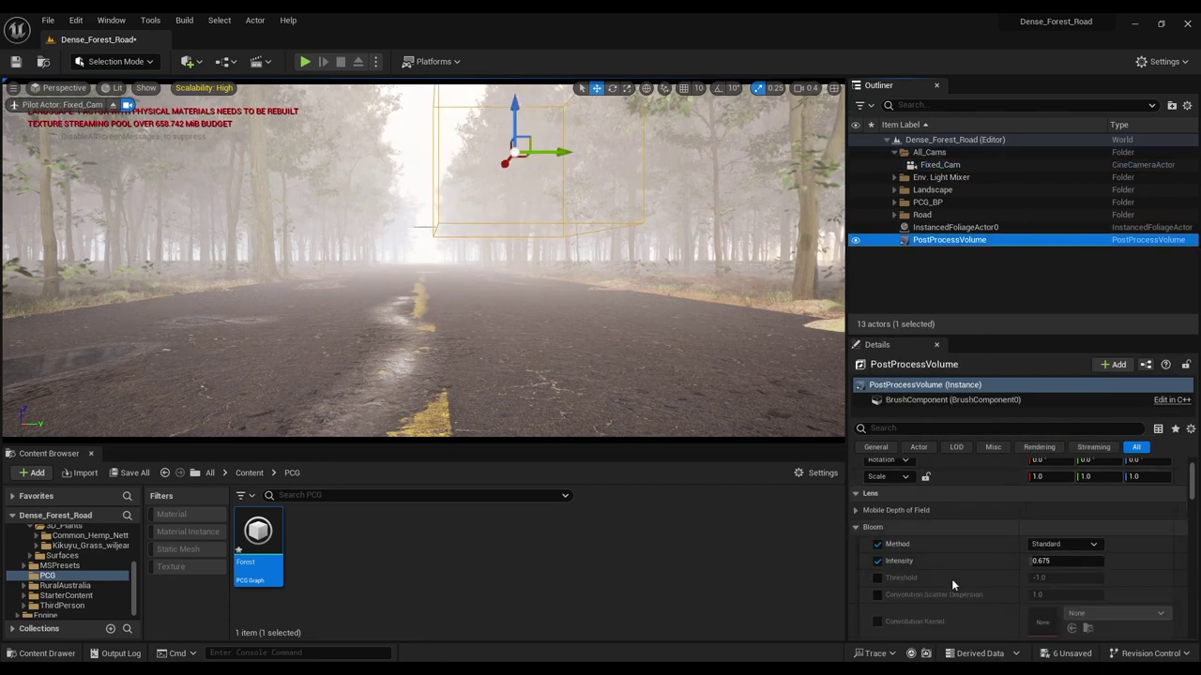
scroll(951, 579, down, 2)
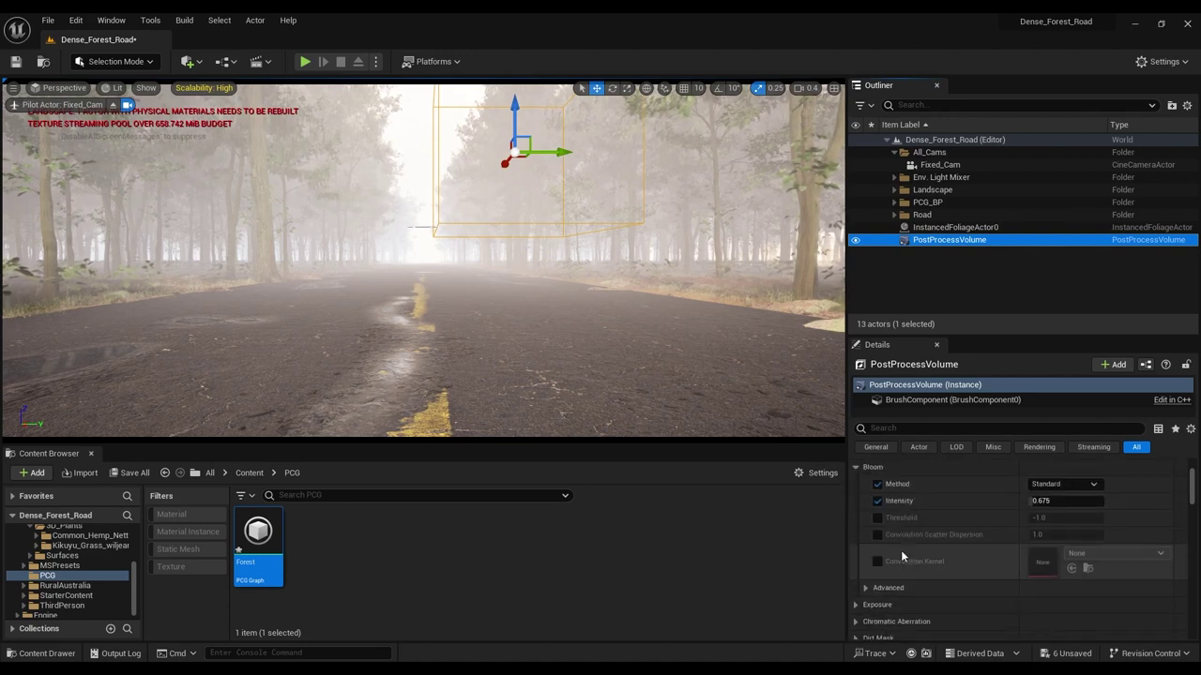
Override the volume's Metering Mode to Manual and enable the Exposure Compensation override
scroll(853, 488, up, 1)
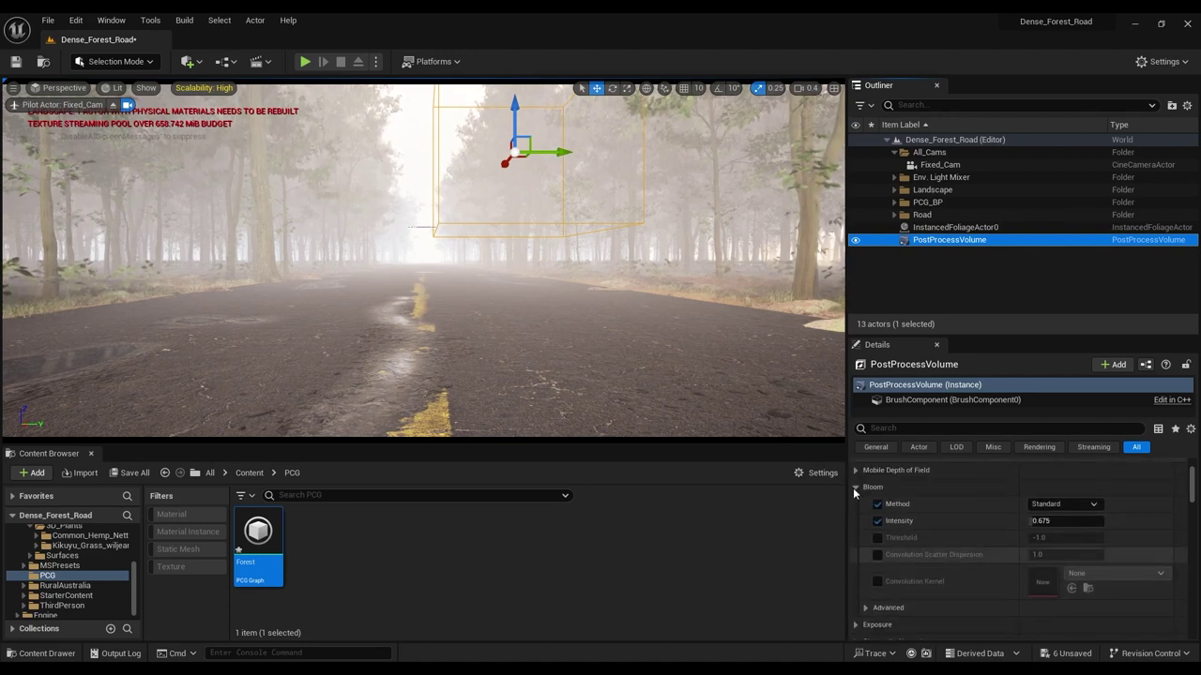
click(851, 486)
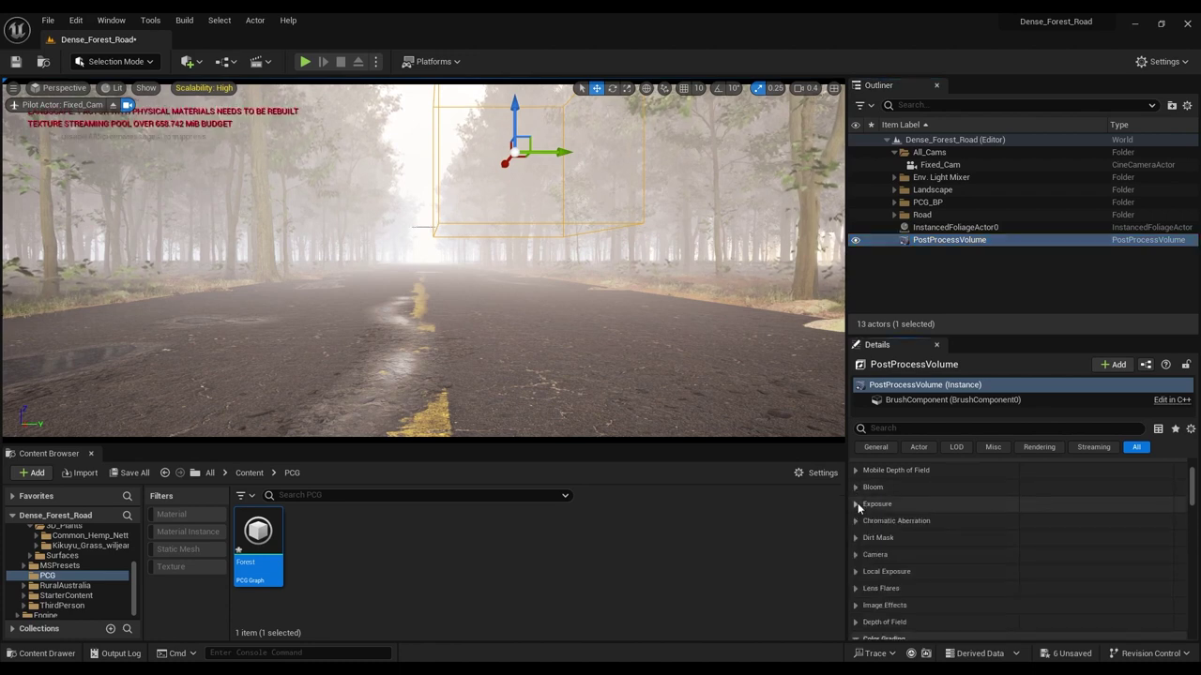
click(854, 503)
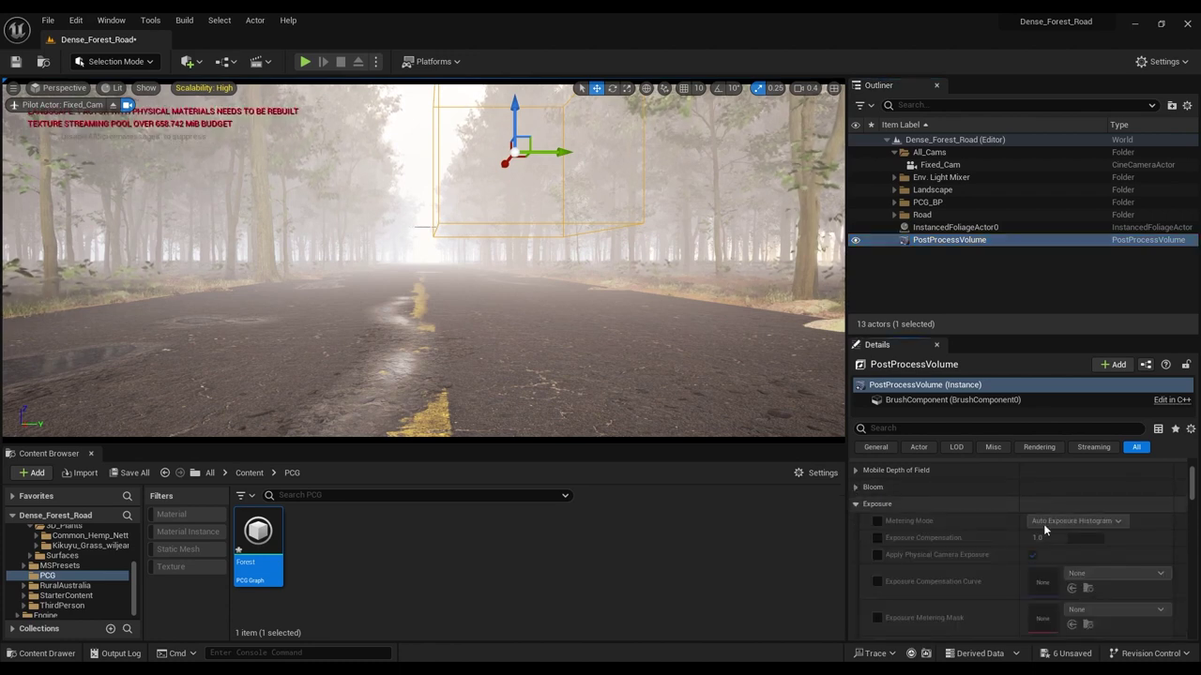
click(878, 521)
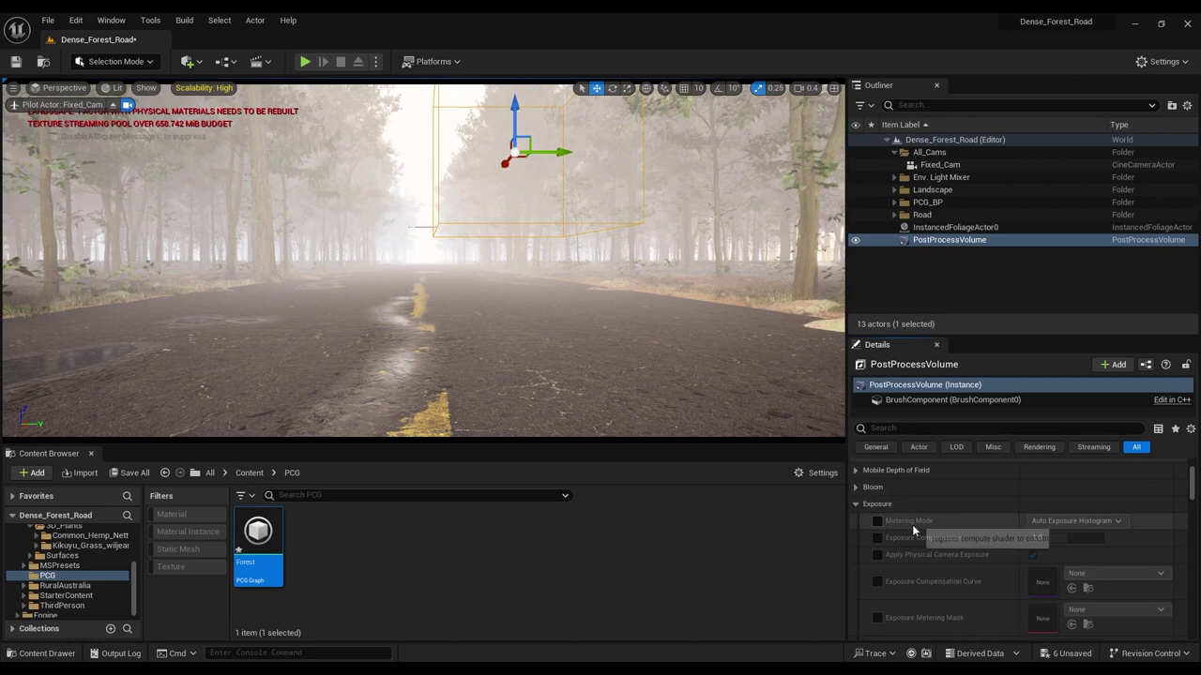
click(1083, 522)
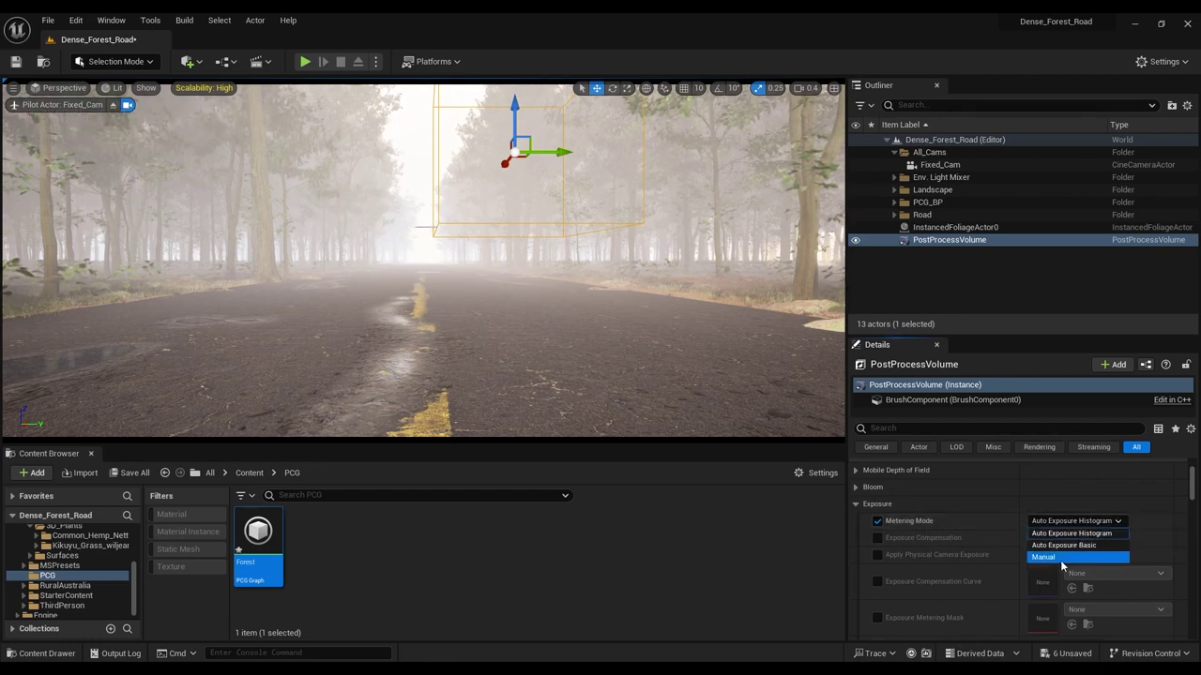
click(1060, 557)
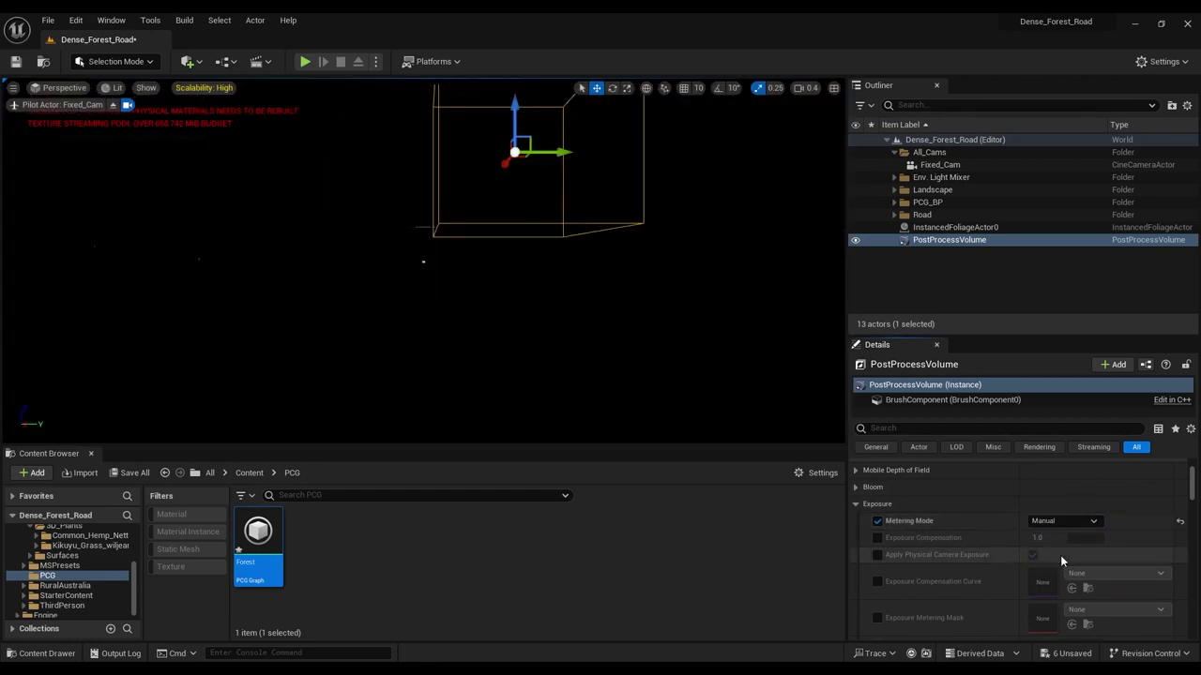
click(877, 538)
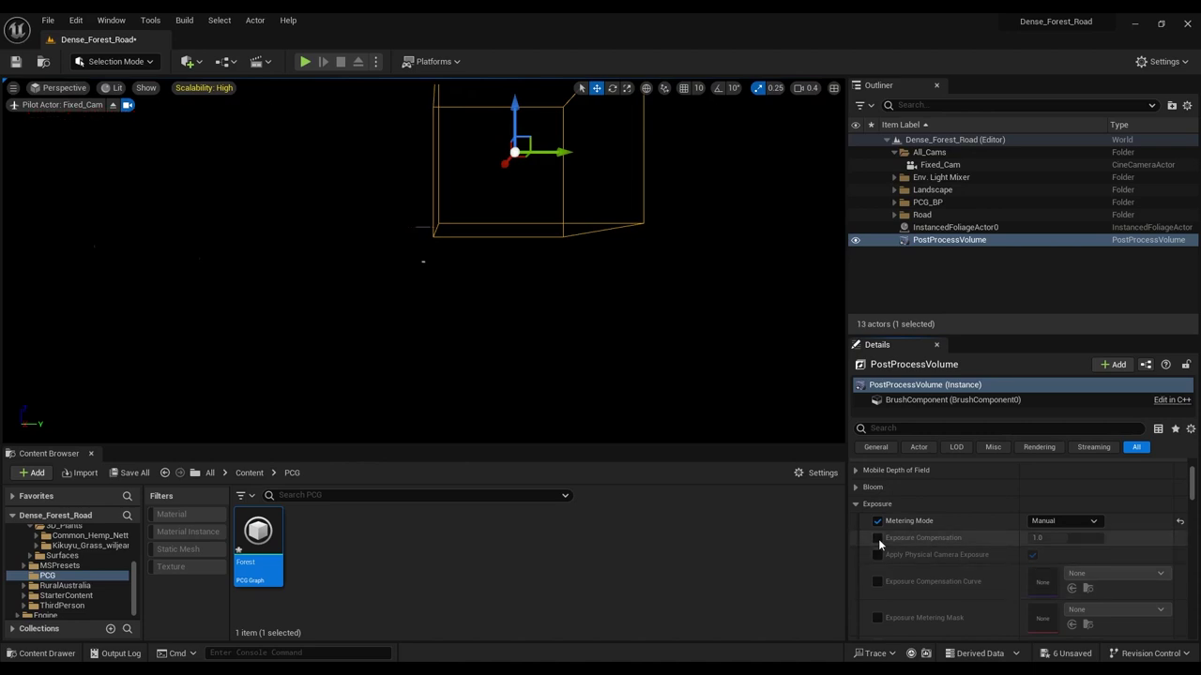
Try Exposure Compensation 20, settle on 10.0, then deselect to judge the scene
click(1056, 537)
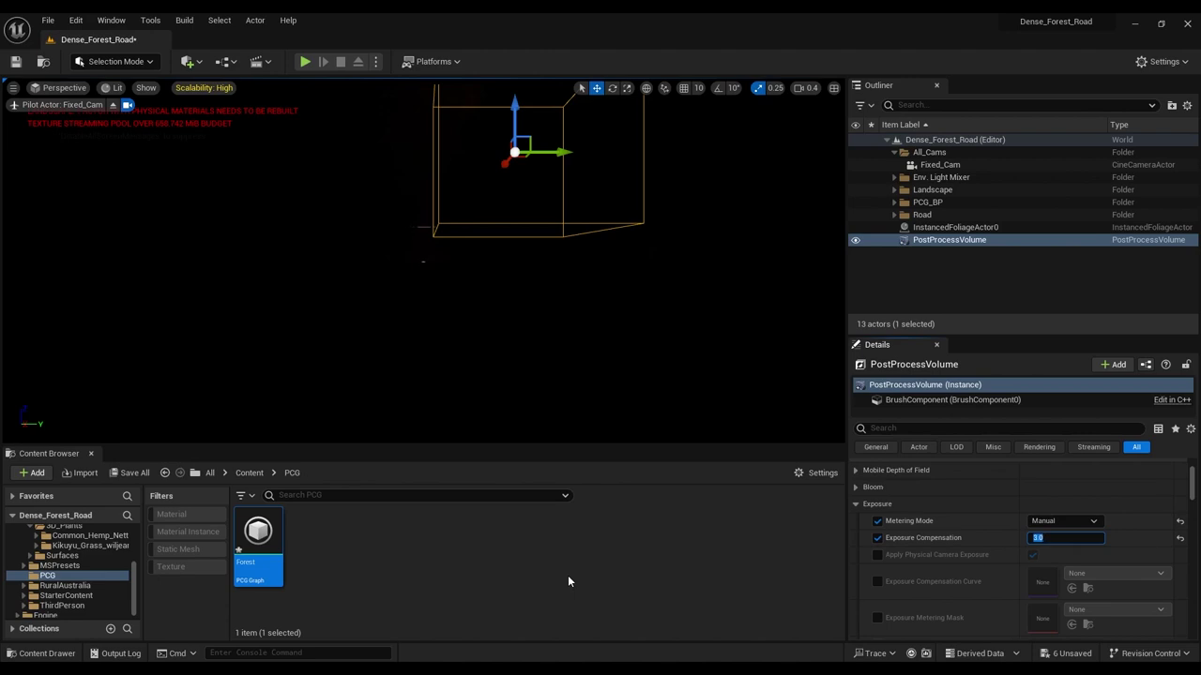
text(20)
key(Return)
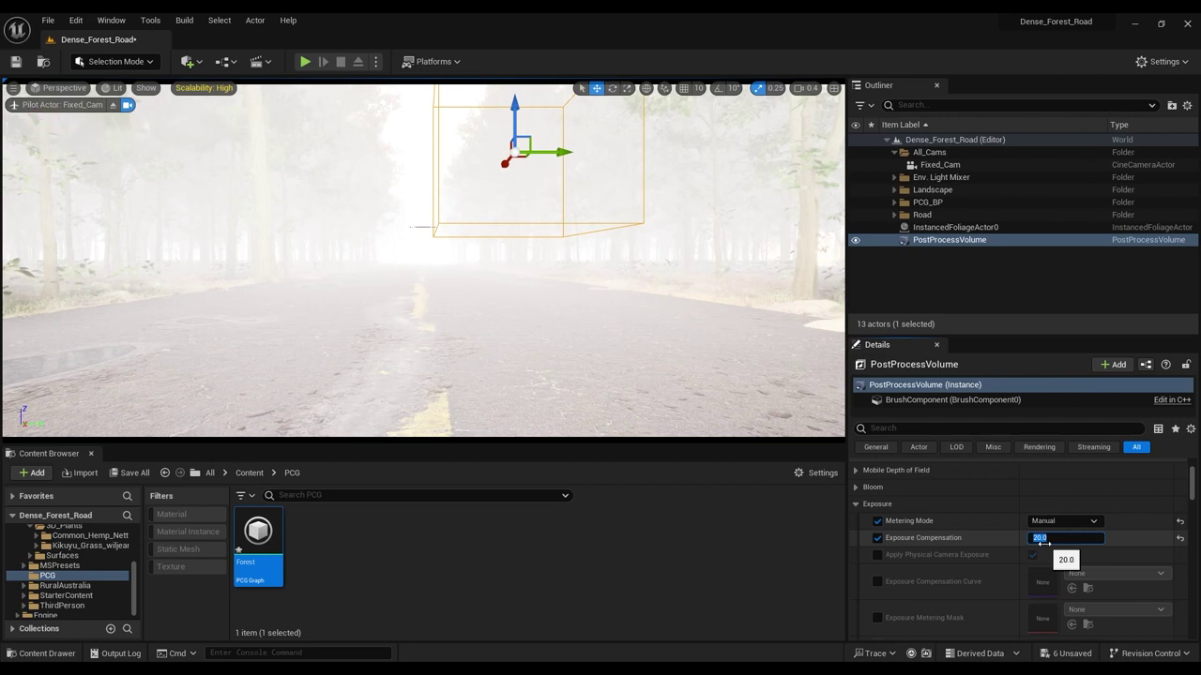
key(Return)
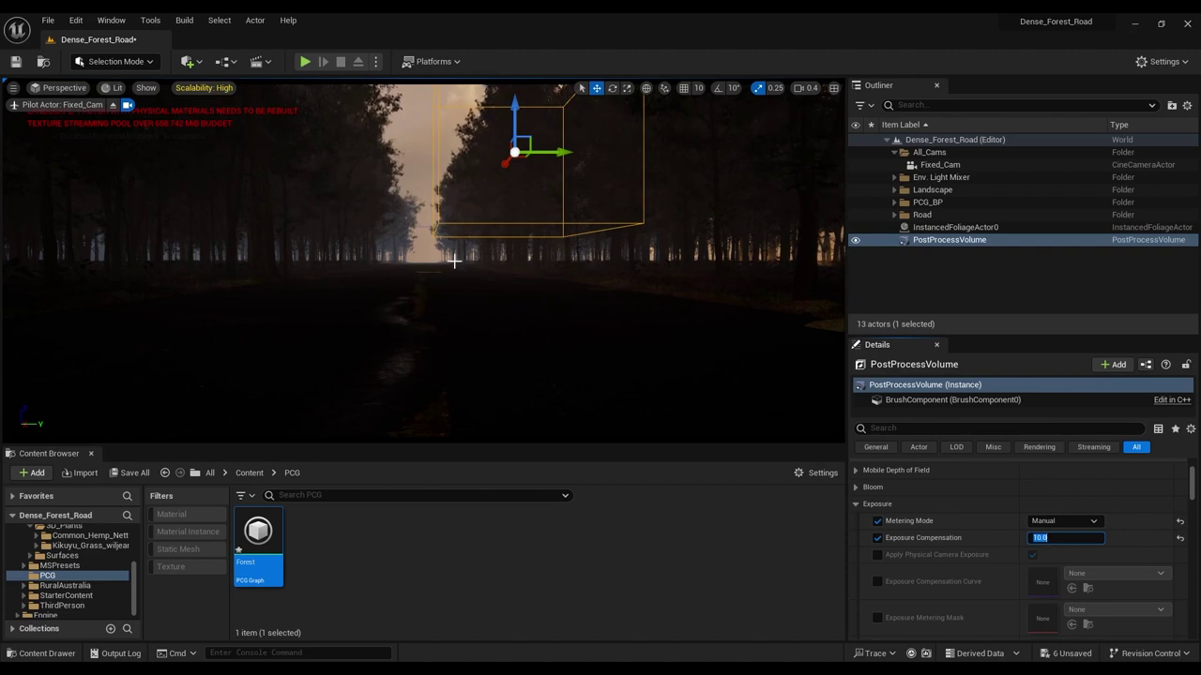
click(423, 159)
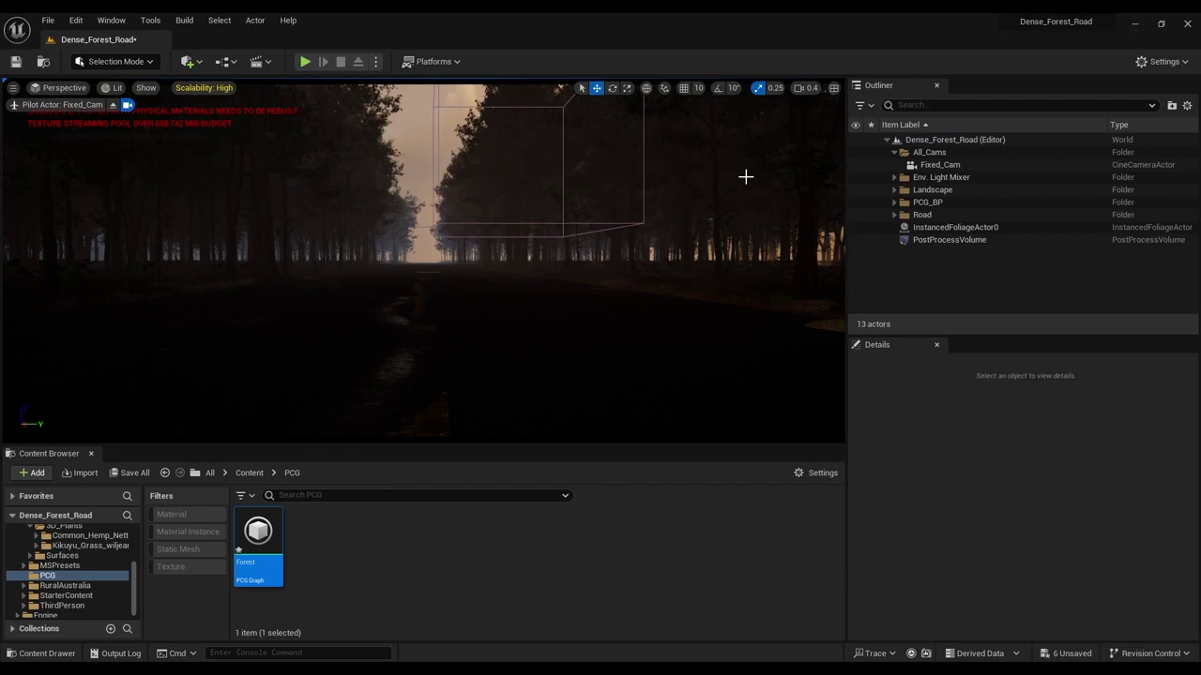
Set the PostProcessVolume's Exposure Compensation to 13, then settle on 12.0, and save the level
click(926, 242)
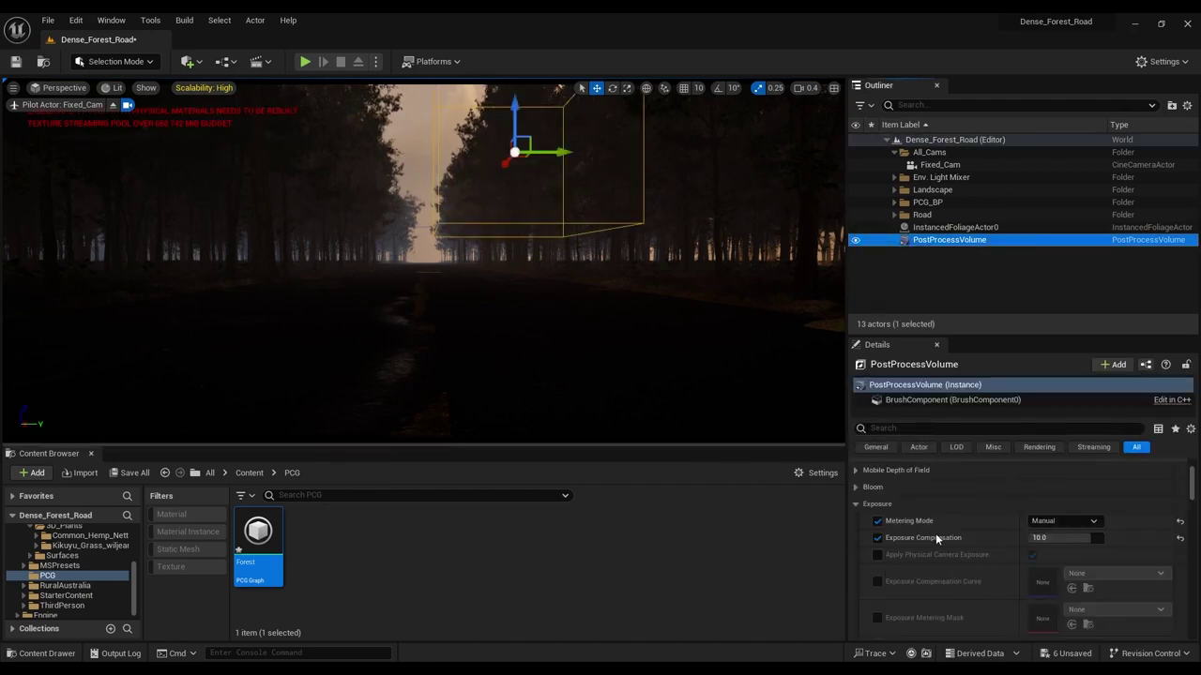
click(1093, 552)
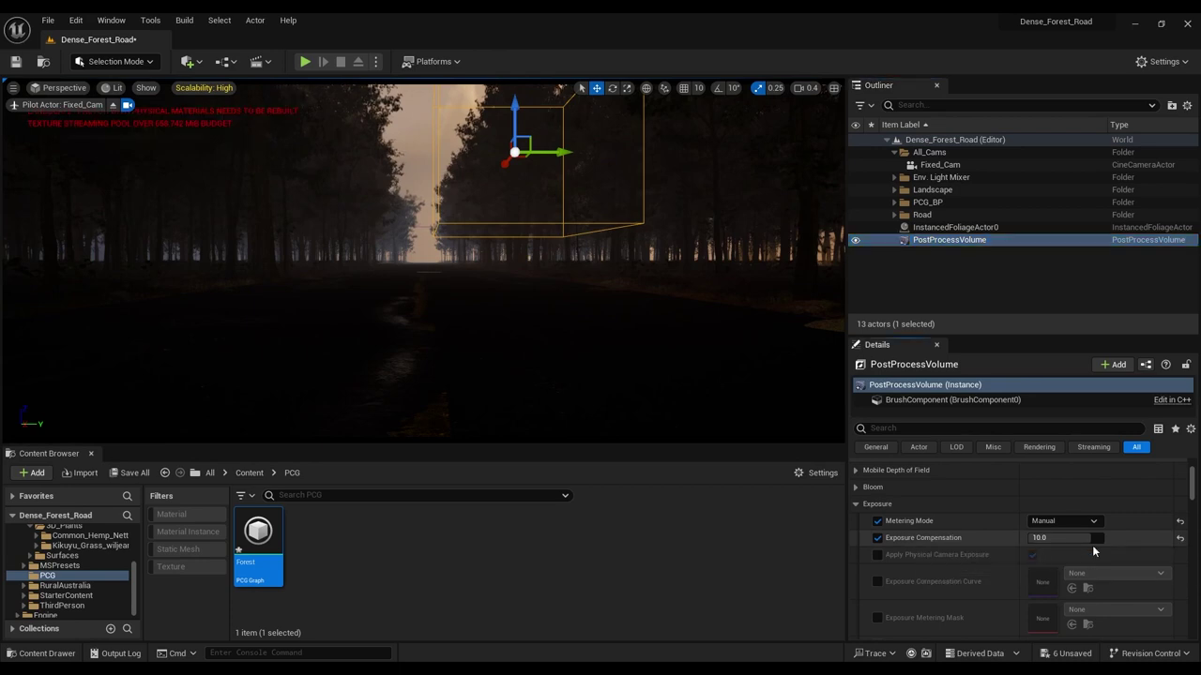
click(1078, 537)
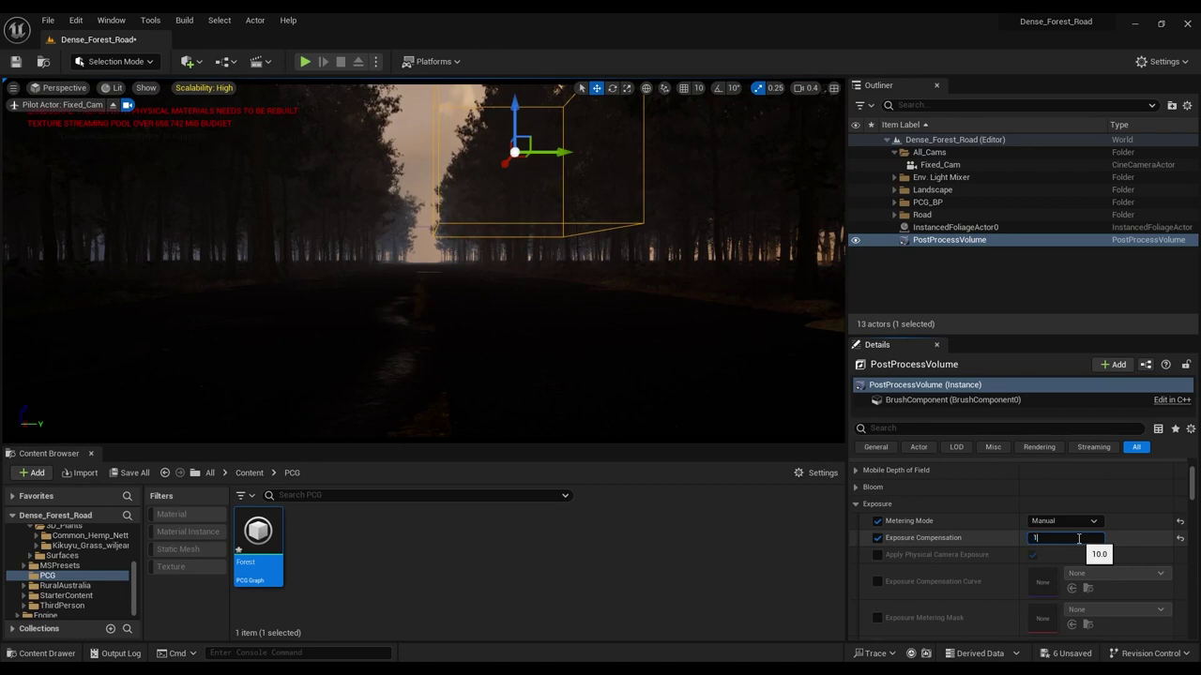
key(Return)
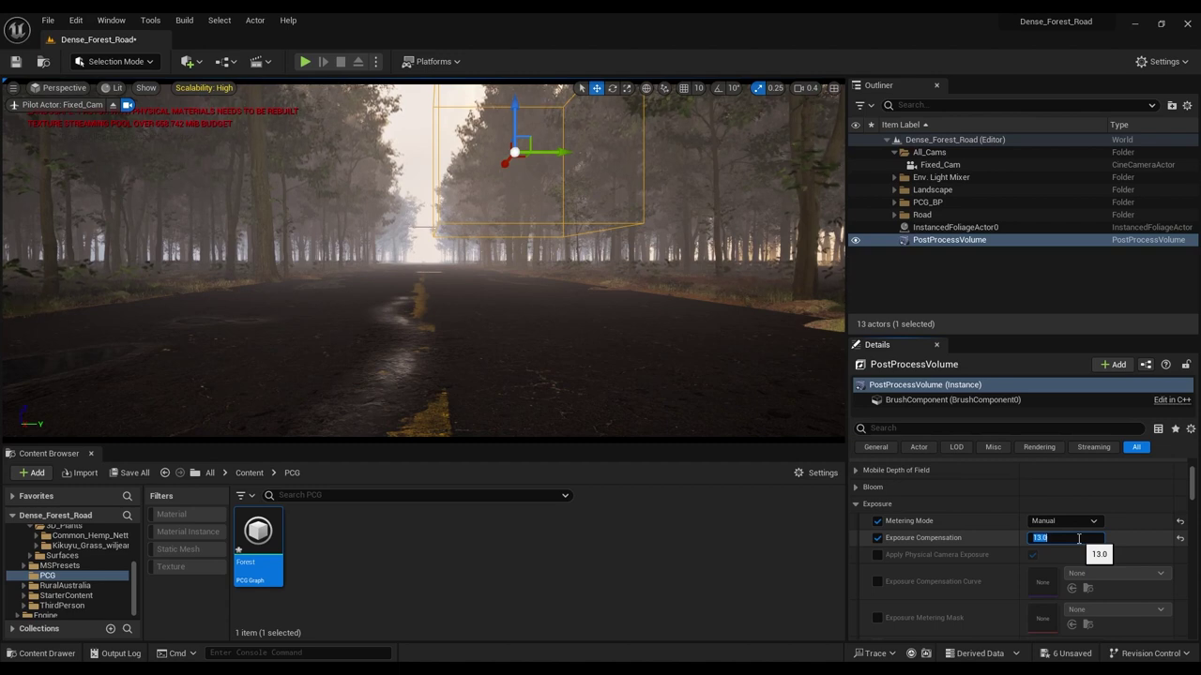
text(12)
key(Return)
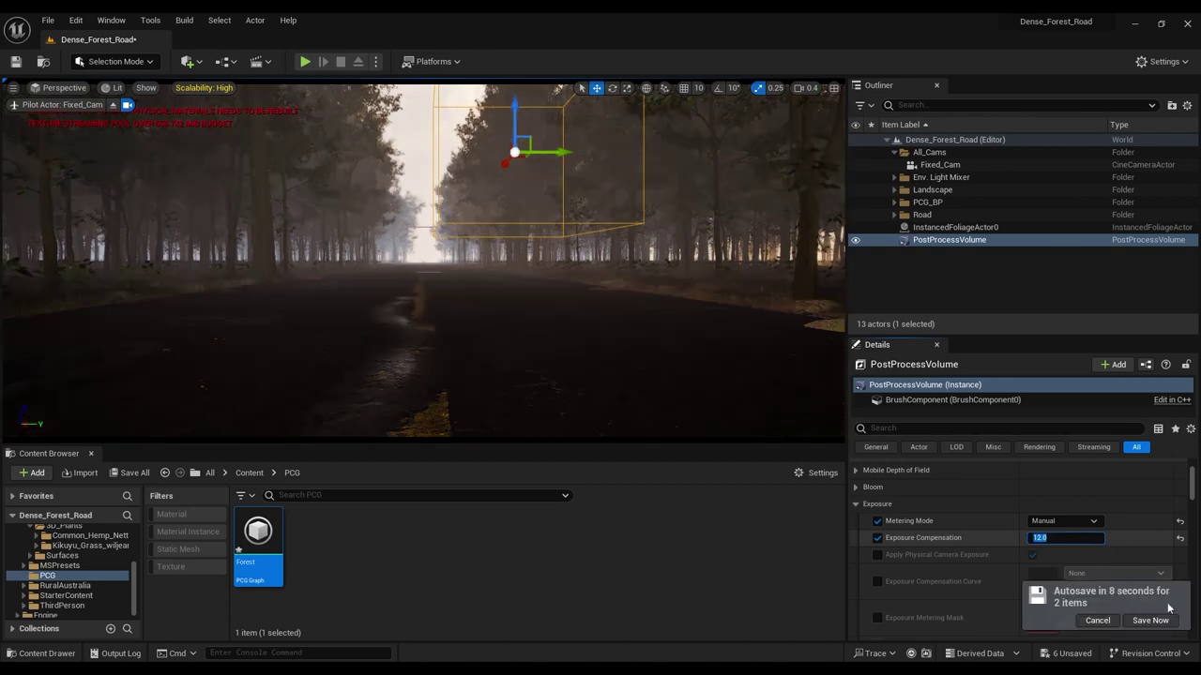
click(1161, 621)
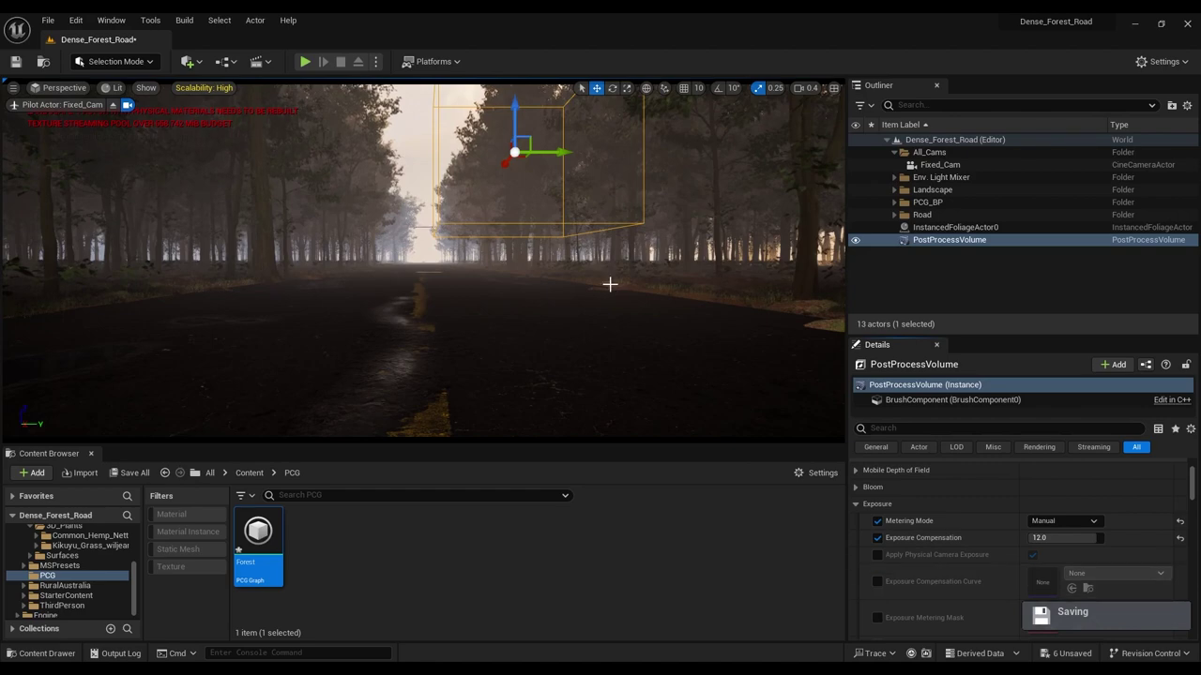